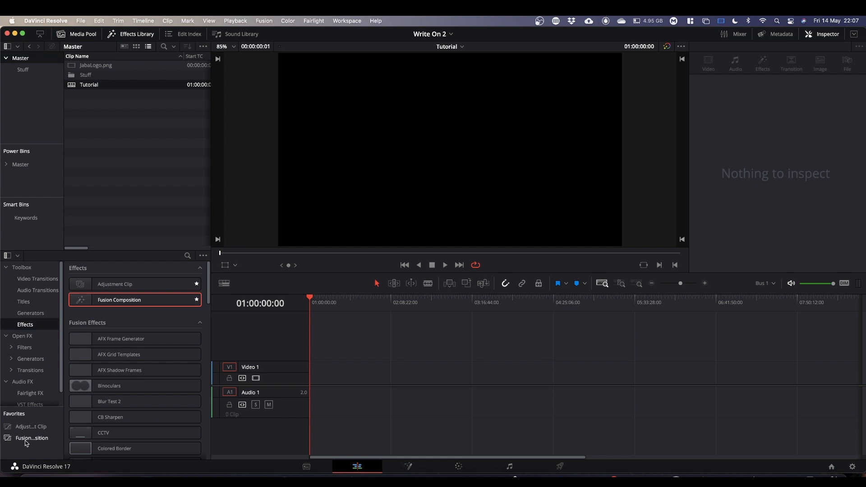
Step: Place a Fusion Composition at the start of Video 1 and open it on the Fusion page
{"action": "left_click_drag", "start_coordinate": [25, 438], "coordinate": [315, 381]}
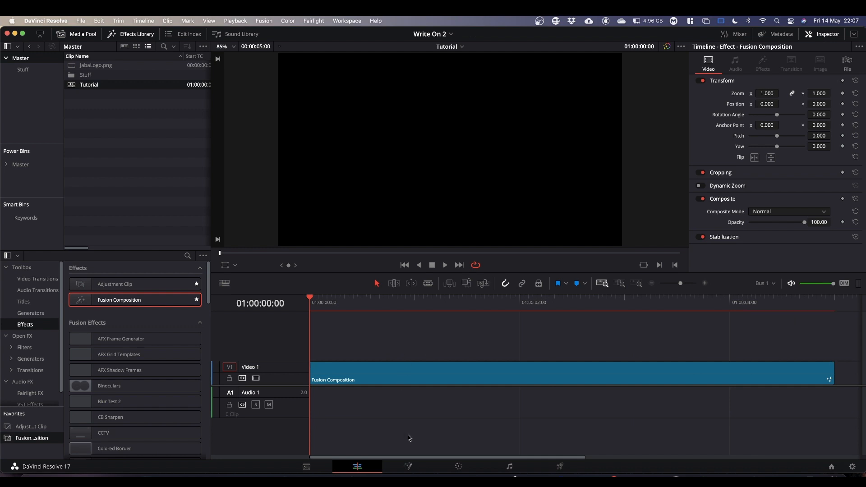
{"action": "left_click", "coordinate": [412, 466]}
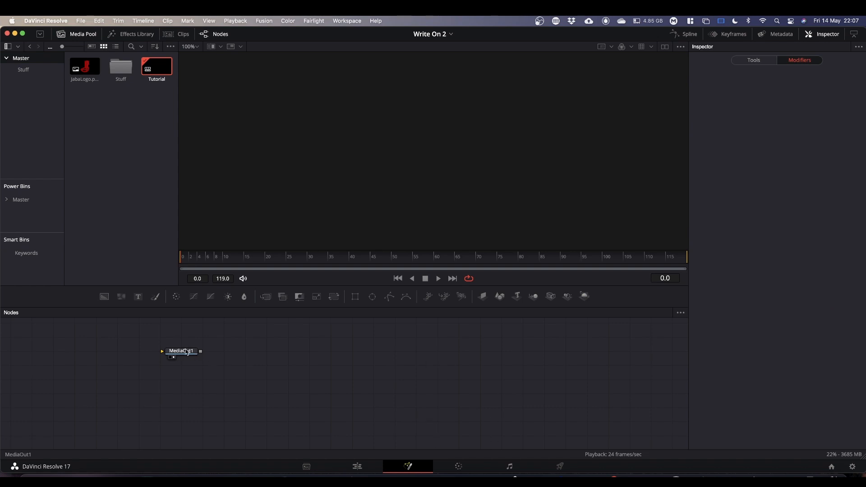
Step: Move MediaOut1 aside in the node graph and load JabaLogo.png into the viewer
{"action": "left_click_drag", "start_coordinate": [188, 352], "coordinate": [528, 398]}
{"action": "left_click", "coordinate": [528, 398]}
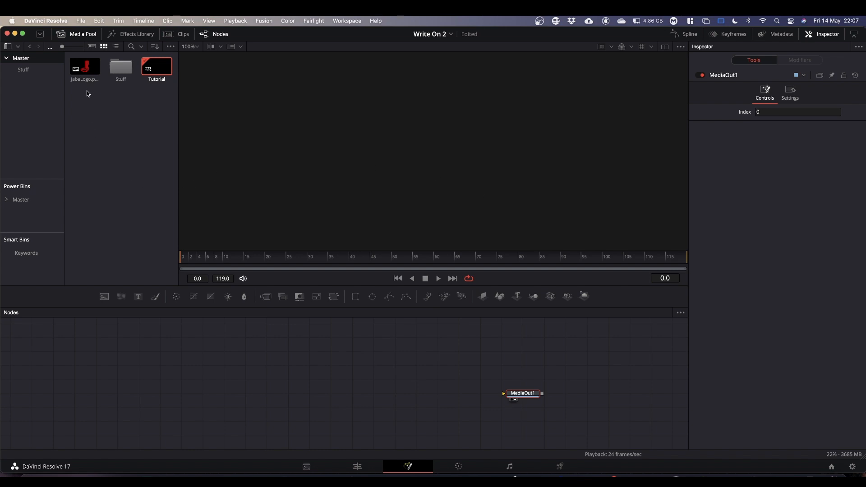
{"action": "left_click_drag", "start_coordinate": [85, 68], "coordinate": [323, 194]}
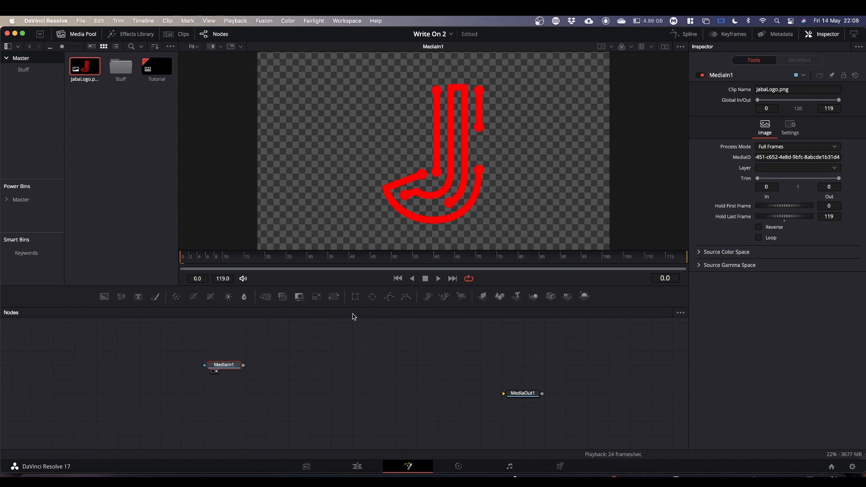
{"action": "left_click_drag", "start_coordinate": [106, 301], "coordinate": [361, 379]}
{"action": "left_click_drag", "start_coordinate": [394, 300], "coordinate": [367, 343]}
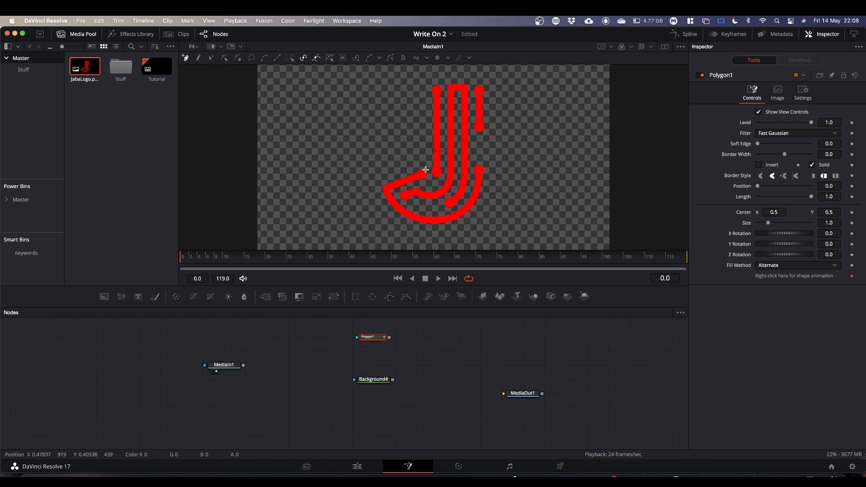
{"action": "left_click", "coordinate": [411, 176]}
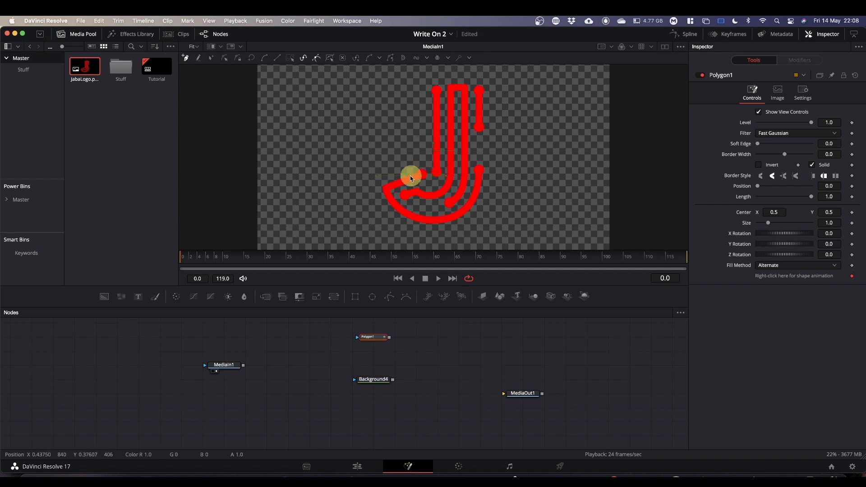
{"action": "left_click", "coordinate": [394, 181]}
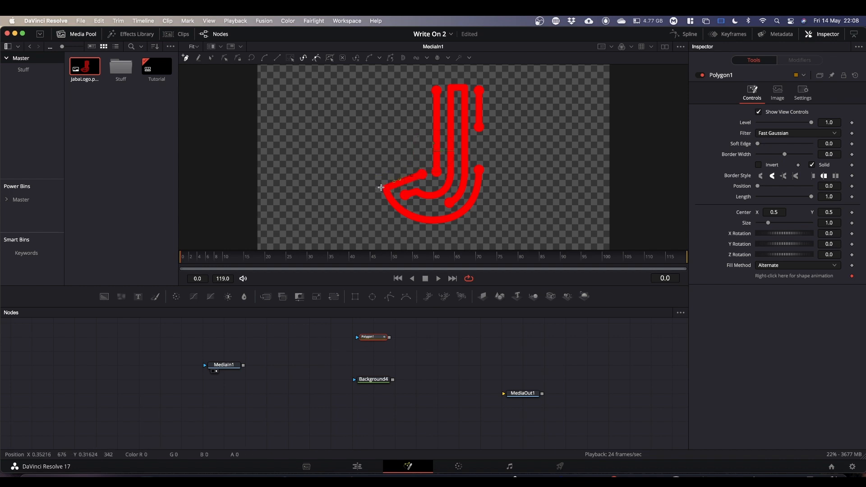
{"action": "left_click", "coordinate": [382, 187]}
{"action": "left_click", "coordinate": [390, 205]}
{"action": "left_click", "coordinate": [413, 221]}
{"action": "left_click", "coordinate": [437, 224]}
{"action": "left_click", "coordinate": [461, 217]}
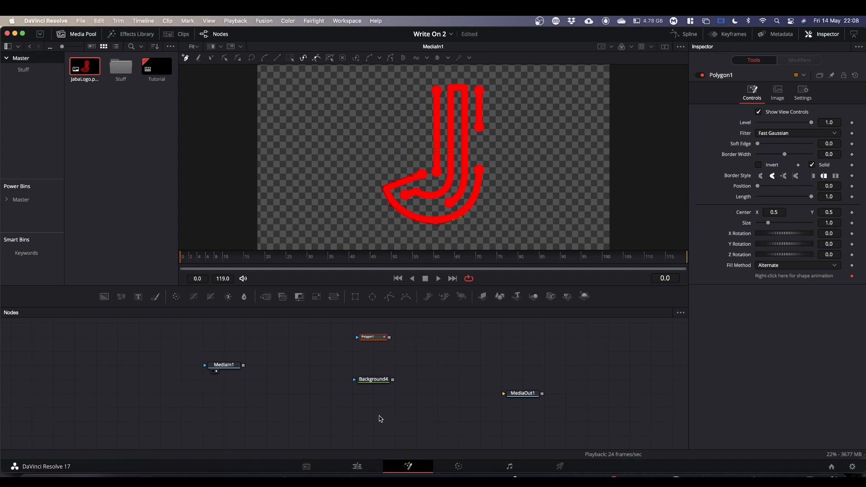
{"action": "left_click_drag", "start_coordinate": [379, 414], "coordinate": [381, 335]}
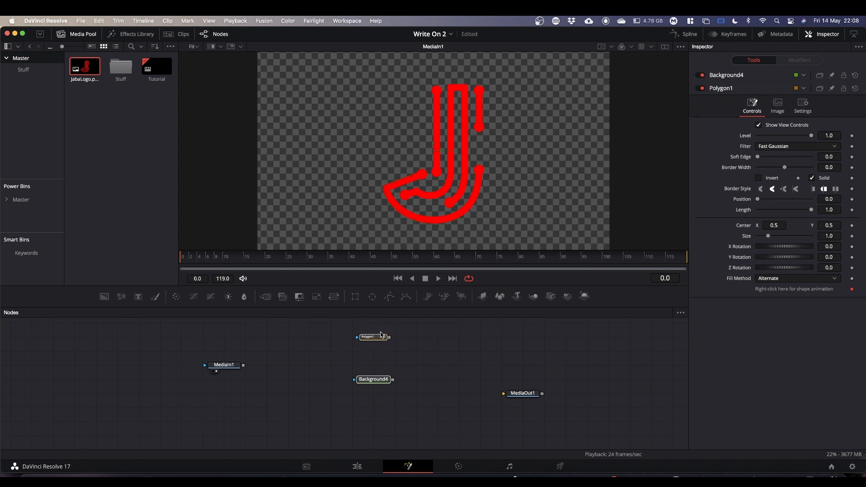
{"action": "key", "text": "BackSpace"}
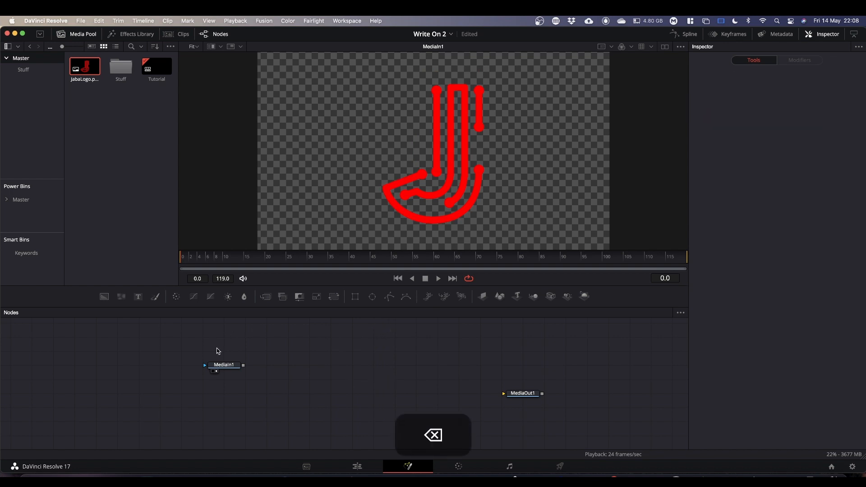
Step: Look at the PNG to SVG converter screenshot in Preview and return to DaVinci Resolve
{"action": "left_click", "coordinate": [225, 365]}
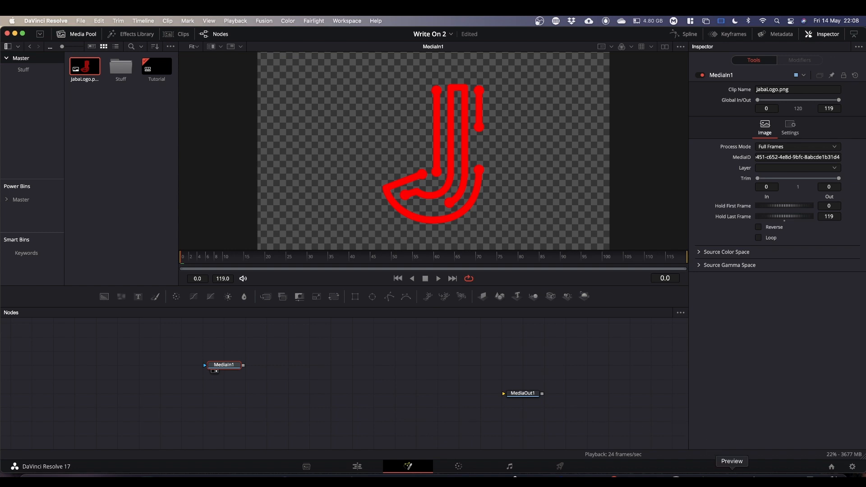
{"action": "left_click", "coordinate": [732, 476]}
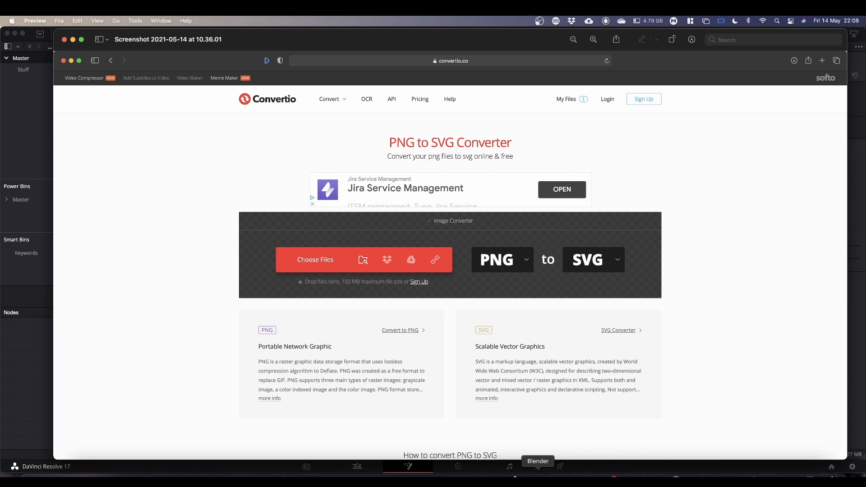
{"action": "left_click", "coordinate": [469, 474]}
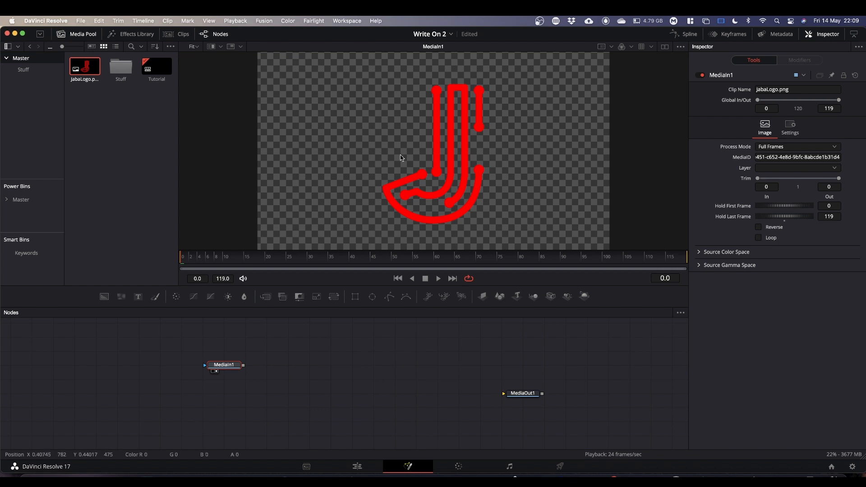
Step: Import JabaLogo.svg into the Fusion composition with an image size of 2560 by 1440
{"action": "left_click", "coordinate": [264, 21]}
{"action": "mouse_move", "coordinate": [272, 71]}
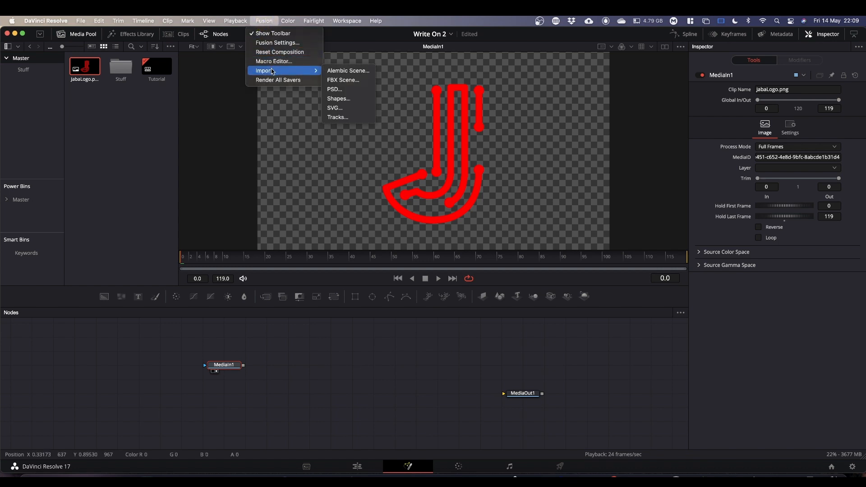
{"action": "left_click", "coordinate": [352, 110]}
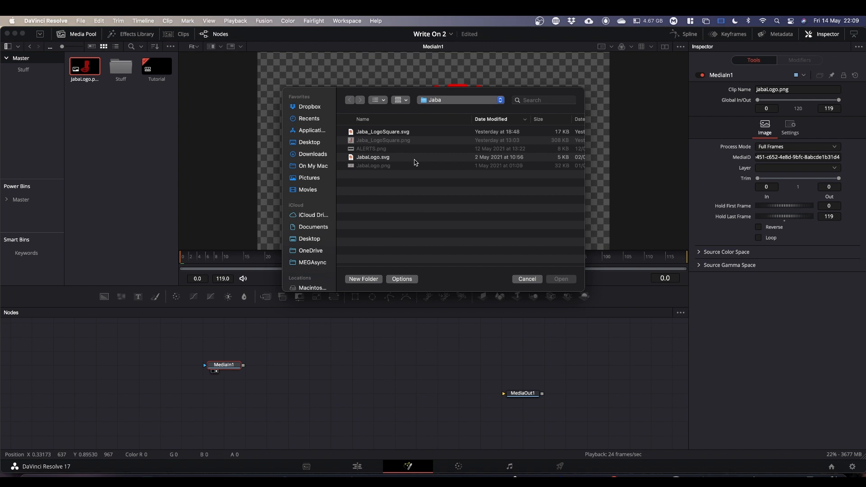
{"action": "double_click", "coordinate": [378, 157]}
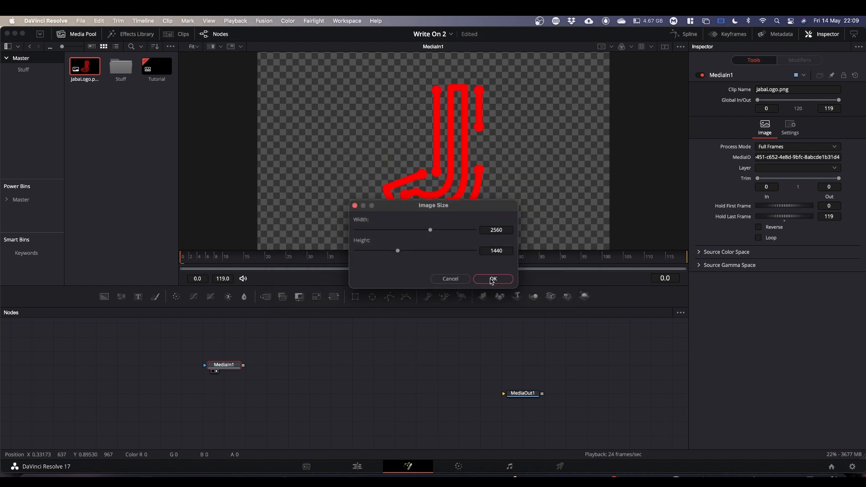
{"action": "left_click", "coordinate": [492, 280]}
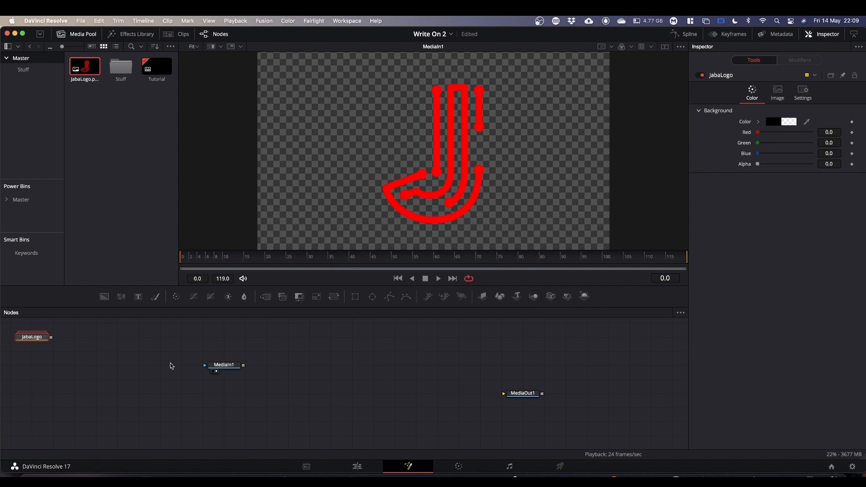
Step: Delete the MediaIn1 node and move the JabaLogo group into its place
{"action": "left_click_drag", "start_coordinate": [38, 341], "coordinate": [359, 355]}
{"action": "left_click", "coordinate": [226, 365]}
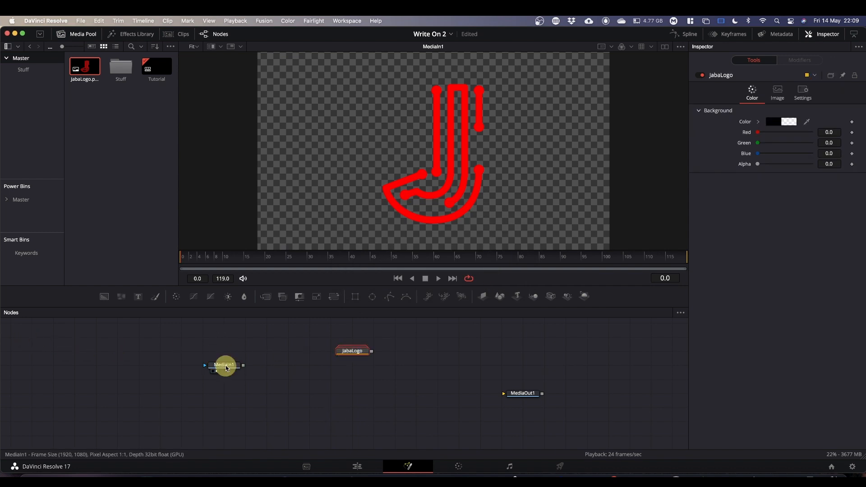
{"action": "key", "text": "BackSpace"}
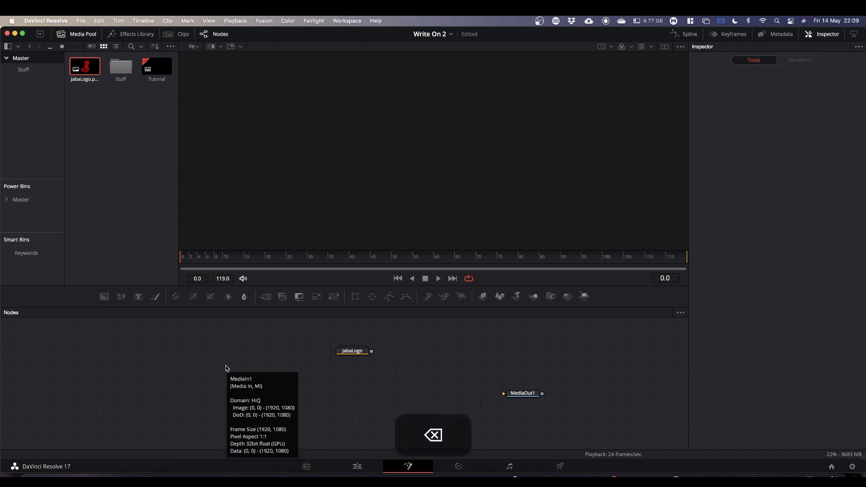
{"action": "left_click", "coordinate": [360, 354]}
{"action": "left_click_drag", "start_coordinate": [360, 355], "coordinate": [251, 365]}
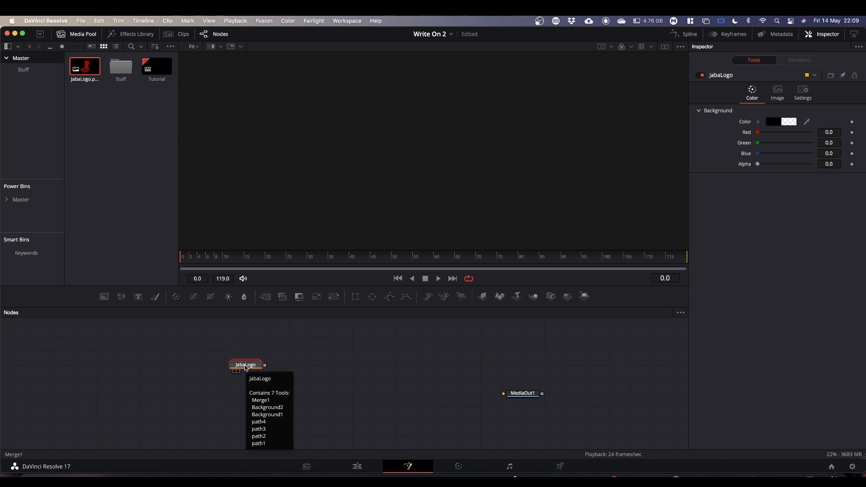
Step: Expand the JabaLogo group and ungroup its nodes
{"action": "double_click", "coordinate": [245, 367]}
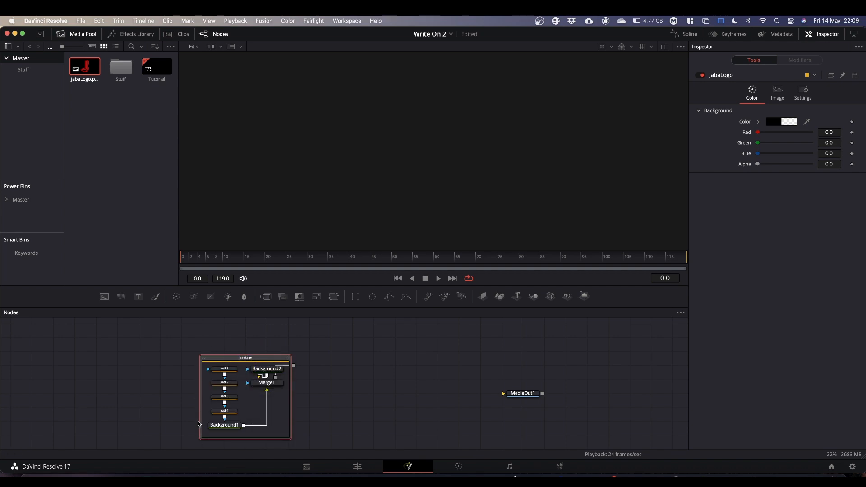
{"action": "left_click", "coordinate": [245, 340]}
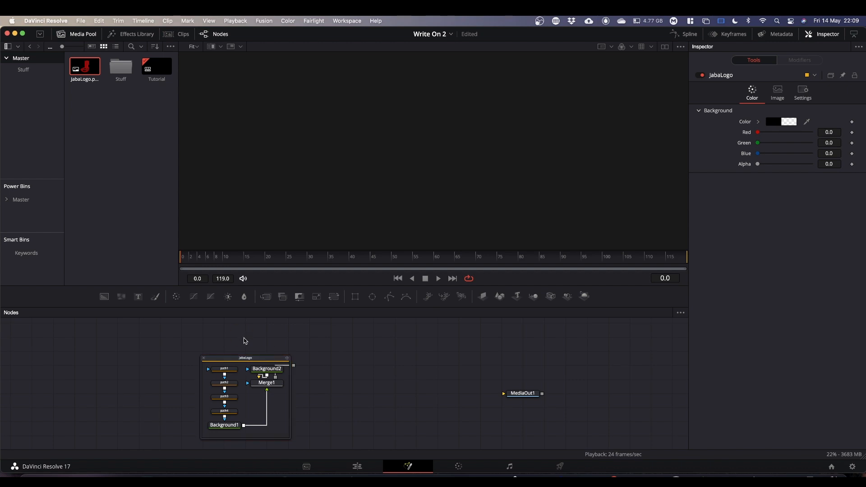
{"action": "right_click", "coordinate": [248, 356]}
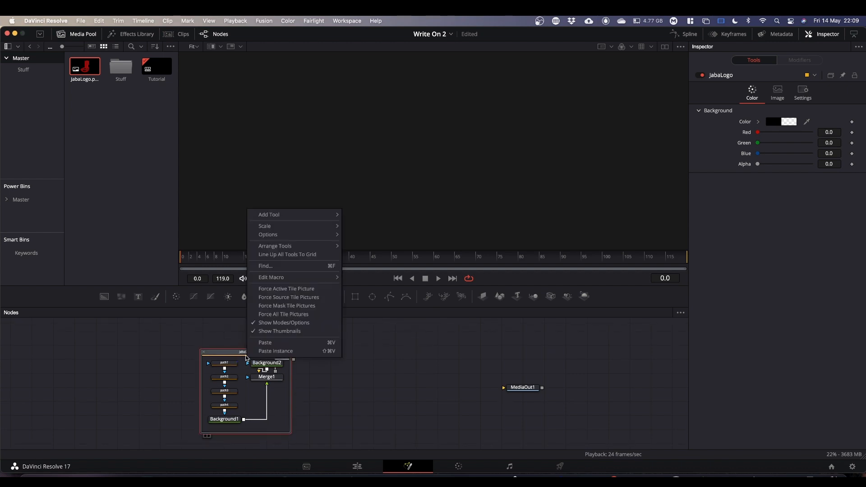
{"action": "left_click", "coordinate": [224, 333]}
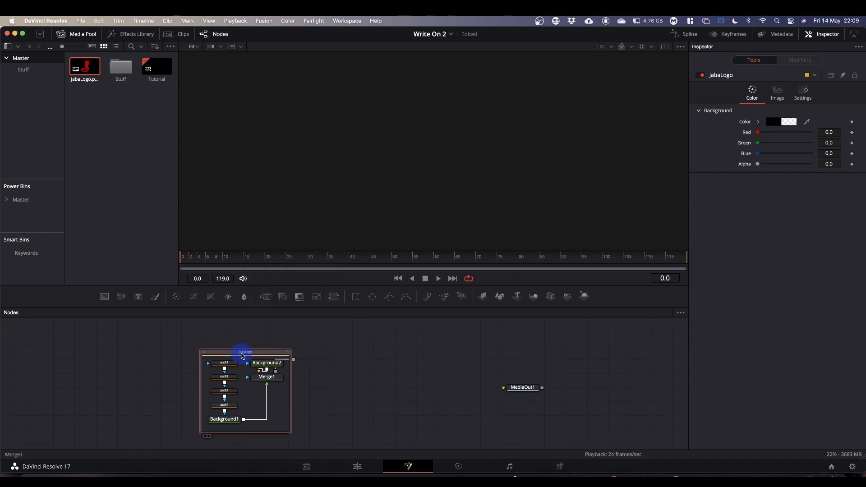
{"action": "right_click", "coordinate": [244, 356]}
{"action": "left_click", "coordinate": [271, 202]}
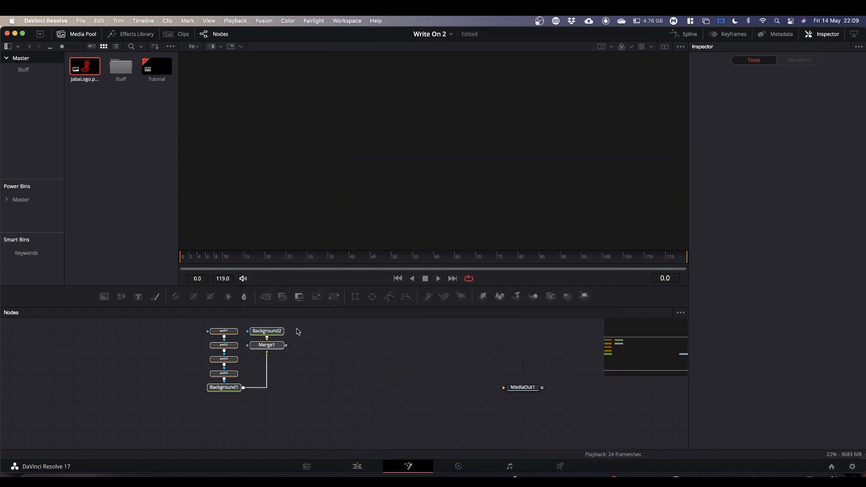
Step: Delete the Background2 and Merge1 nodes from the ungrouped logo
{"action": "scroll", "coordinate": [321, 378], "scroll_direction": "up", "scroll_amount": 1}
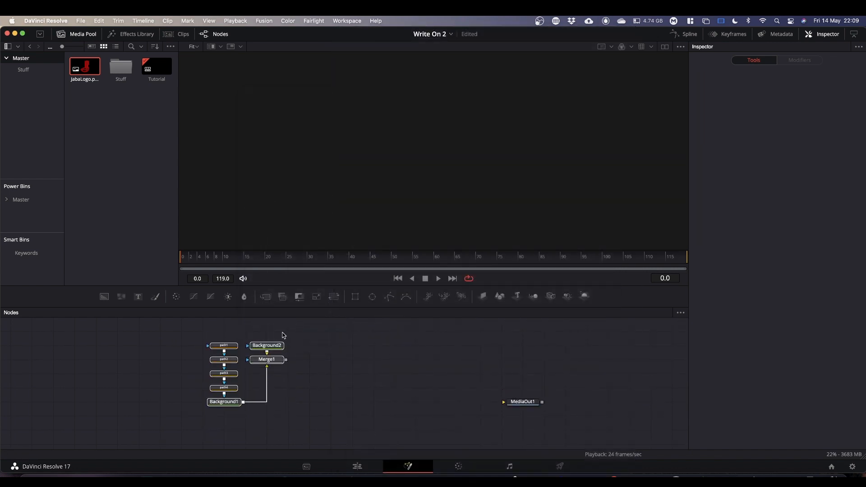
{"action": "left_click", "coordinate": [280, 377]}
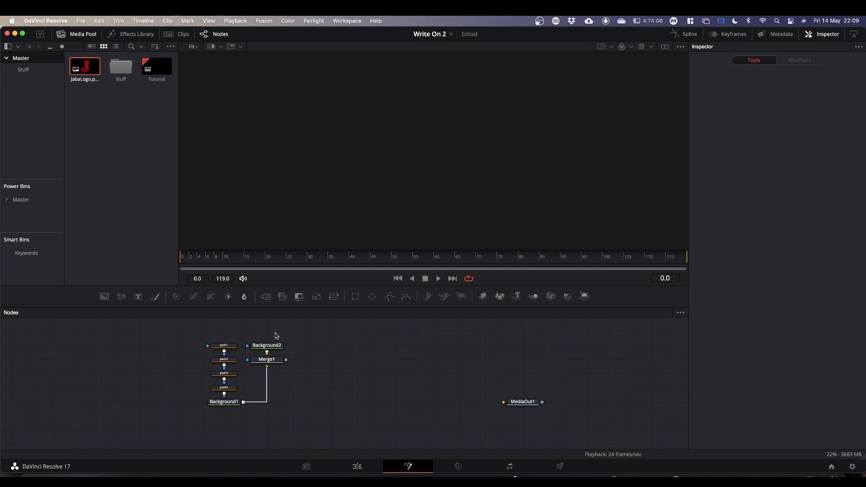
{"action": "left_click_drag", "start_coordinate": [277, 335], "coordinate": [280, 382]}
{"action": "key", "text": "BackSpace"}
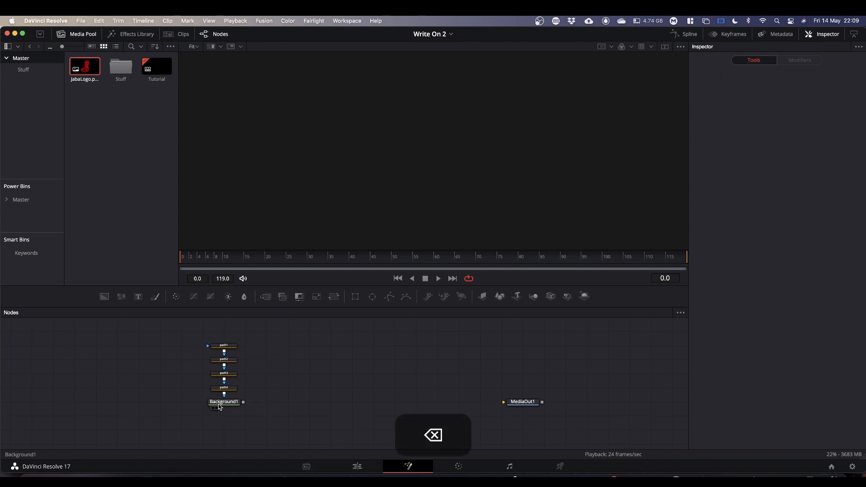
Step: Show Background1 in the viewer and examine which logo shapes path1 and path2 outline
{"action": "left_click_drag", "start_coordinate": [221, 402], "coordinate": [363, 149]}
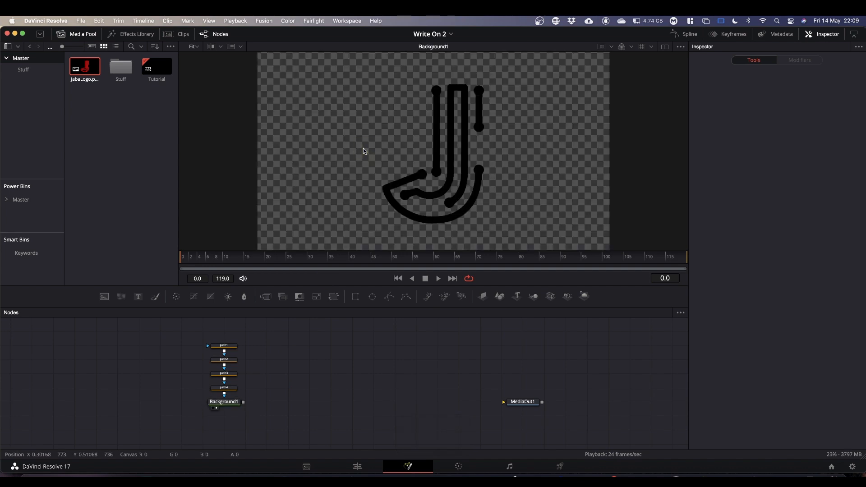
{"action": "left_click", "coordinate": [226, 349]}
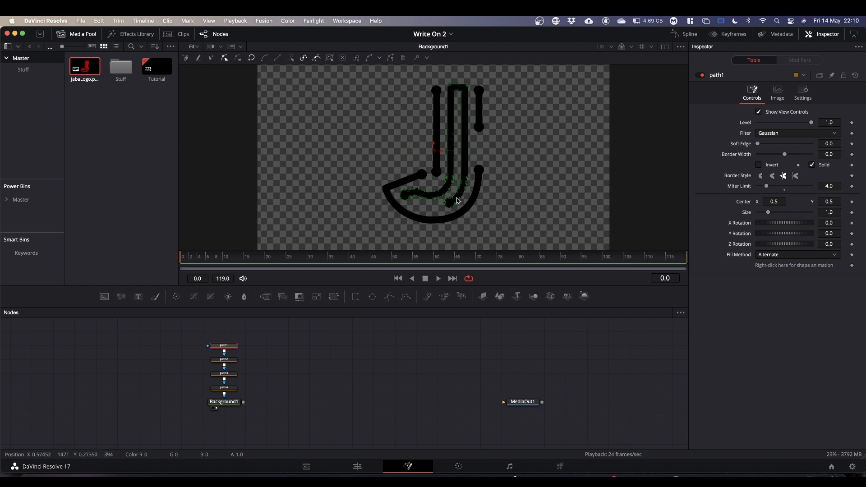
{"action": "left_click", "coordinate": [227, 361]}
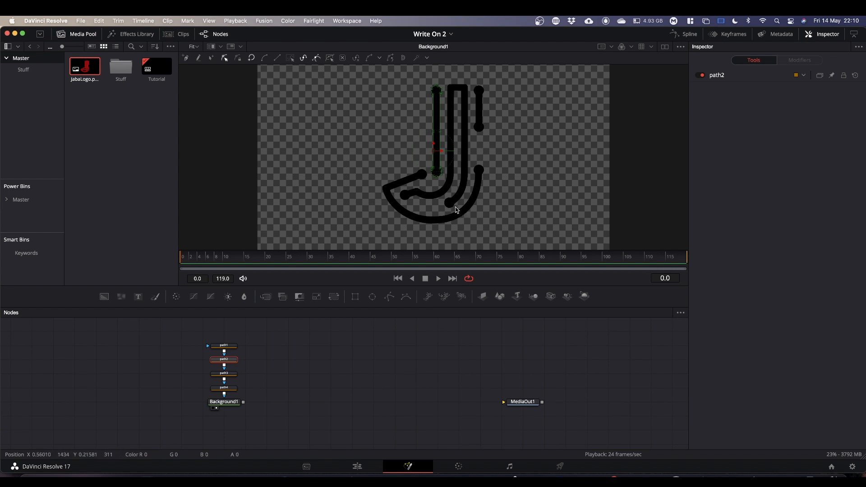
Step: Colour the logo red by setting Background1's Red value to 1.0
{"action": "left_click", "coordinate": [234, 403]}
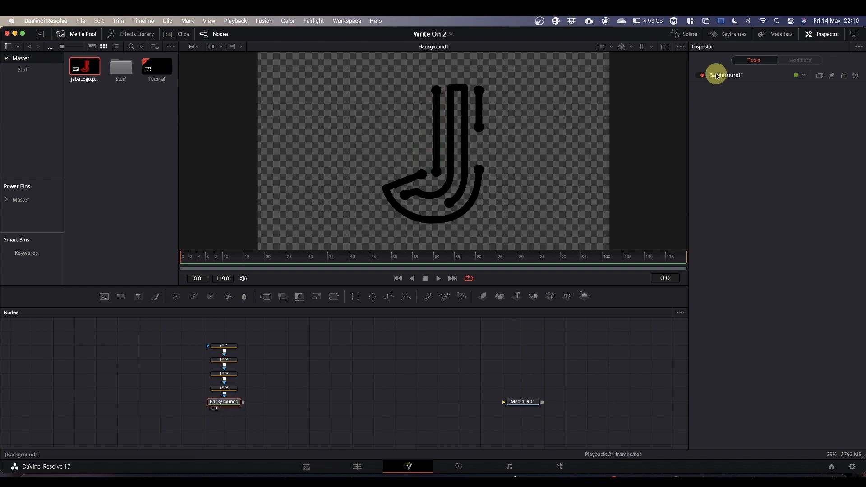
{"action": "left_click", "coordinate": [719, 77]}
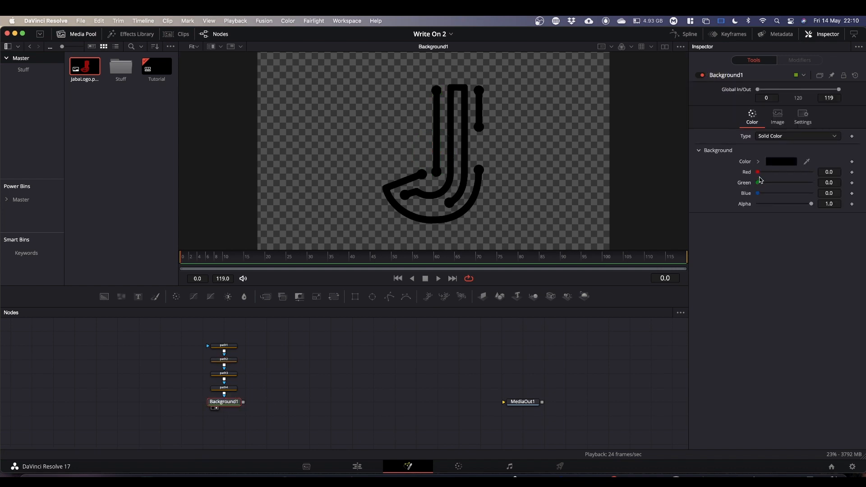
{"action": "left_click_drag", "start_coordinate": [758, 173], "coordinate": [865, 172]}
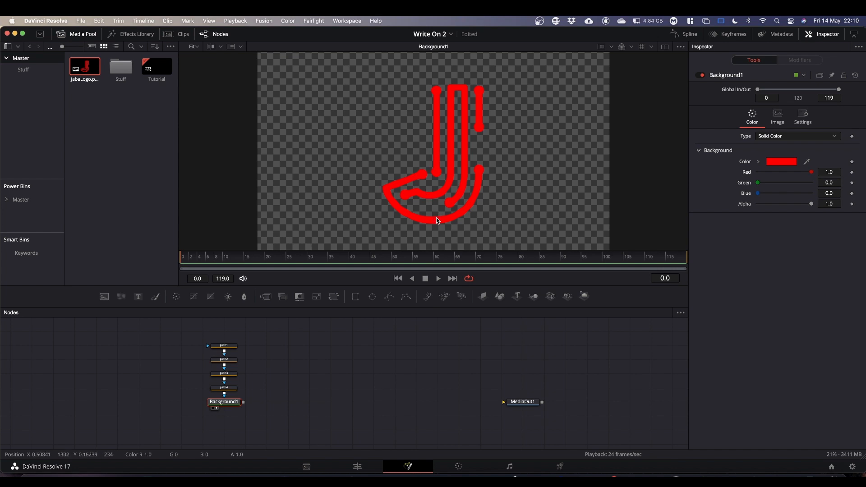
Step: Turn off Solid for path1 and set its Border Width to 0.005 so it draws as an outline
{"action": "left_click", "coordinate": [224, 345]}
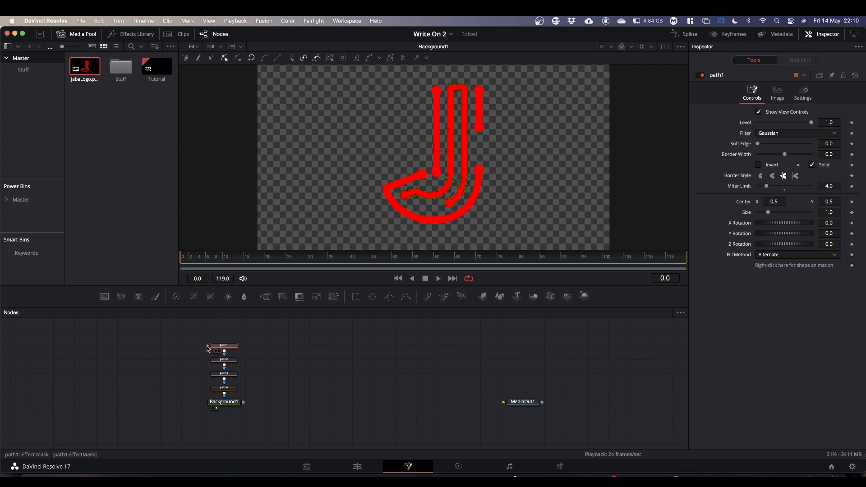
{"action": "left_click", "coordinate": [813, 166]}
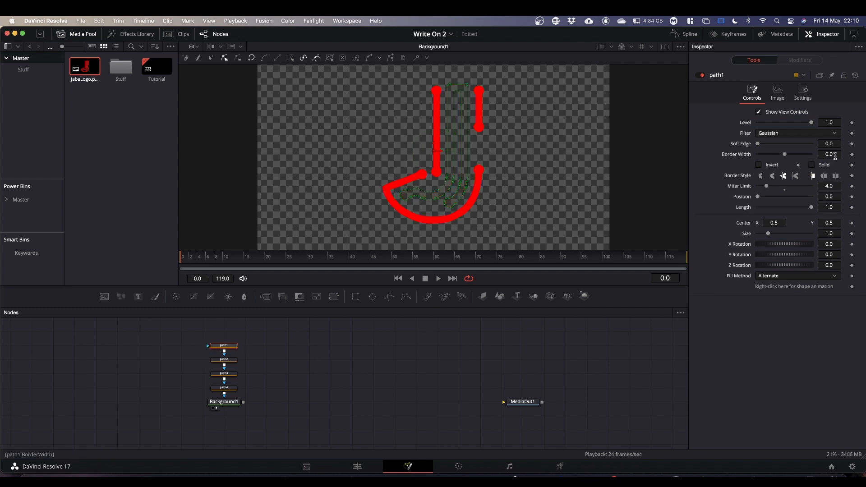
{"action": "left_click", "coordinate": [836, 154]}
{"action": "type", "text": "05"}
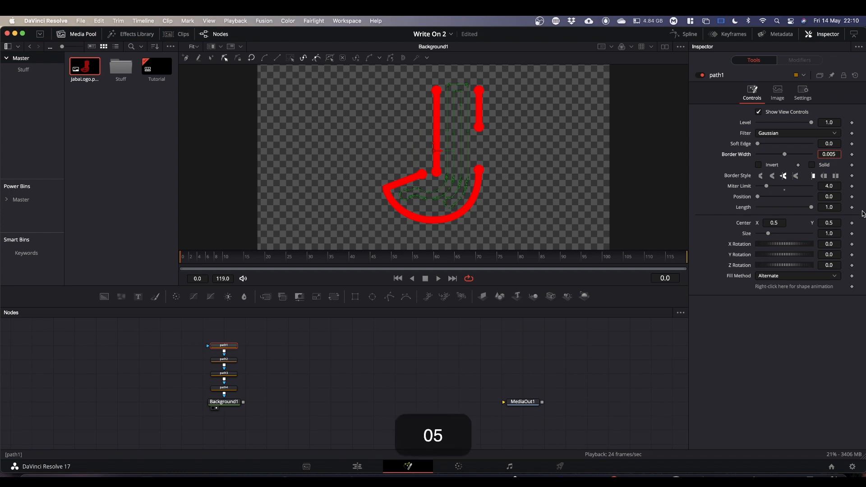
{"action": "key", "text": "Return"}
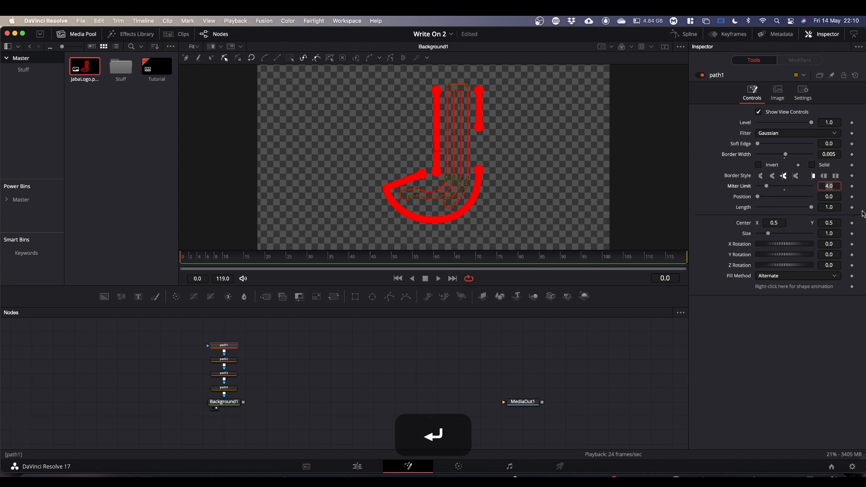
{"action": "left_click", "coordinate": [579, 349]}
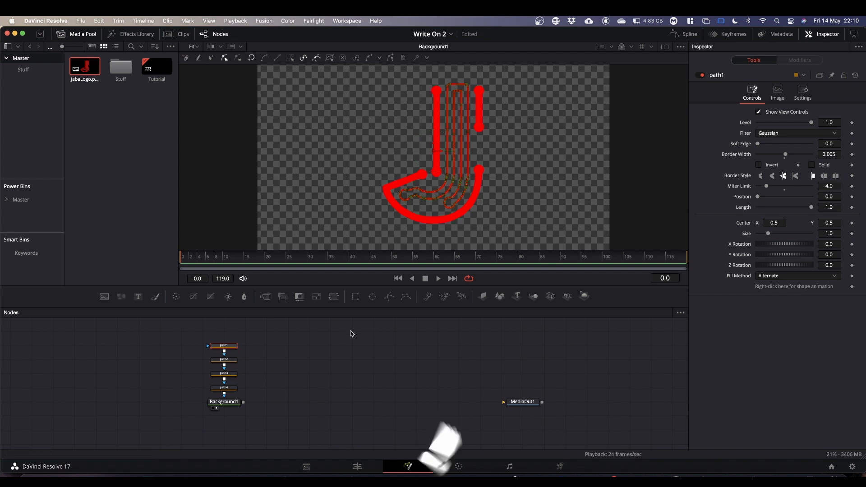
Step: Turn off Solid for path2 and set its Border Width to 0.005
{"action": "left_click", "coordinate": [228, 359]}
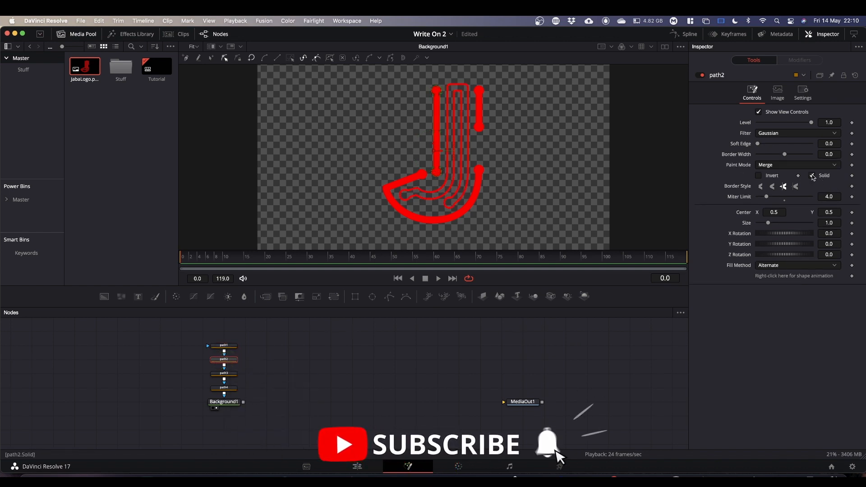
{"action": "left_click", "coordinate": [812, 175]}
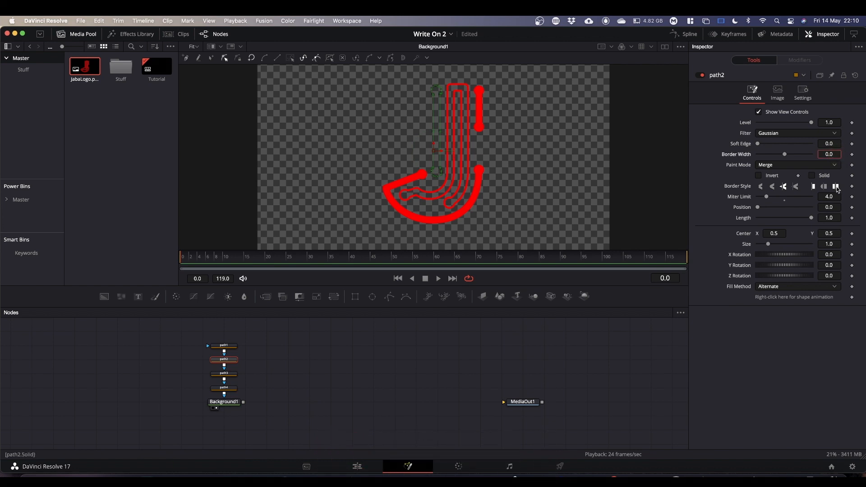
{"action": "type", "text": "05"}
{"action": "left_click", "coordinate": [755, 394]}
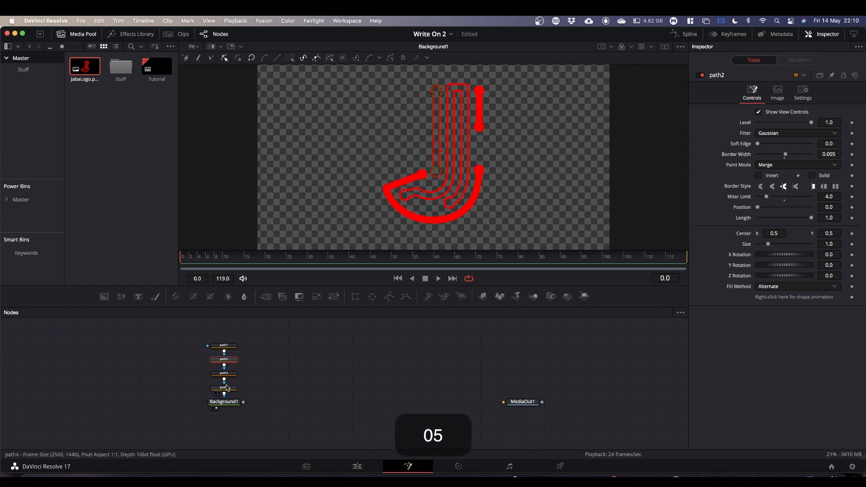
Step: Turn off Solid for path3 and set its Border Width to 0.005
{"action": "left_click", "coordinate": [224, 374]}
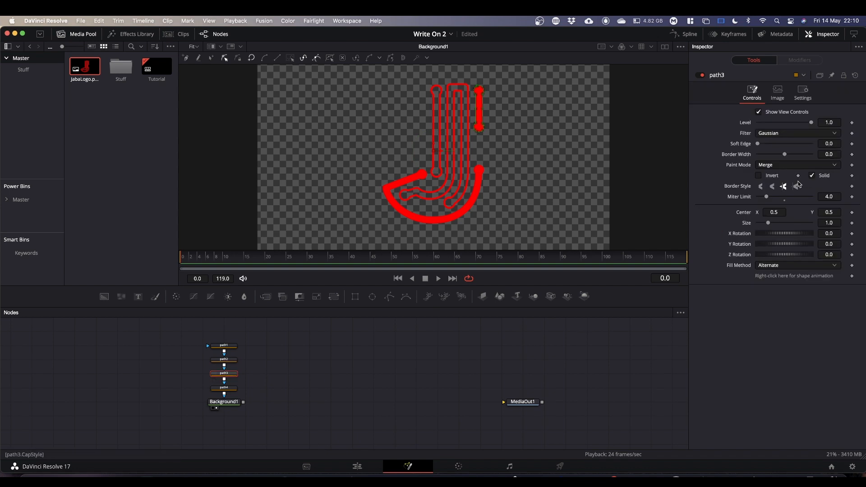
{"action": "left_click", "coordinate": [811, 175]}
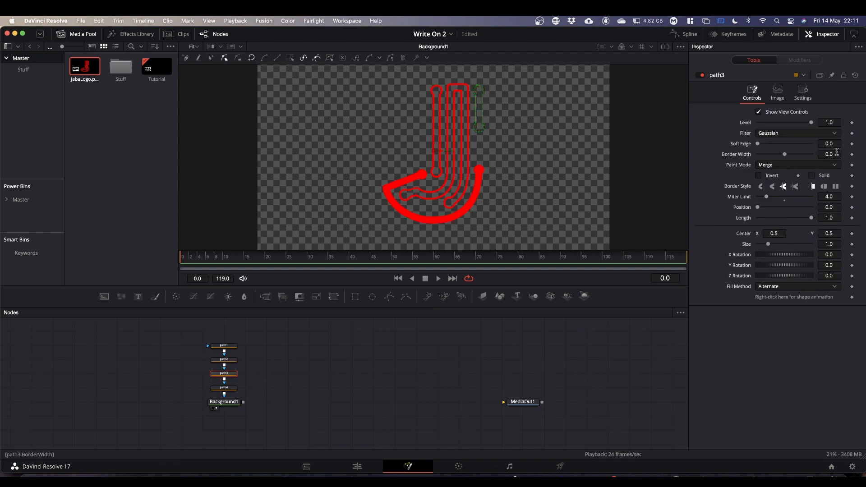
{"action": "left_click", "coordinate": [837, 154]}
{"action": "type", "text": "05"}
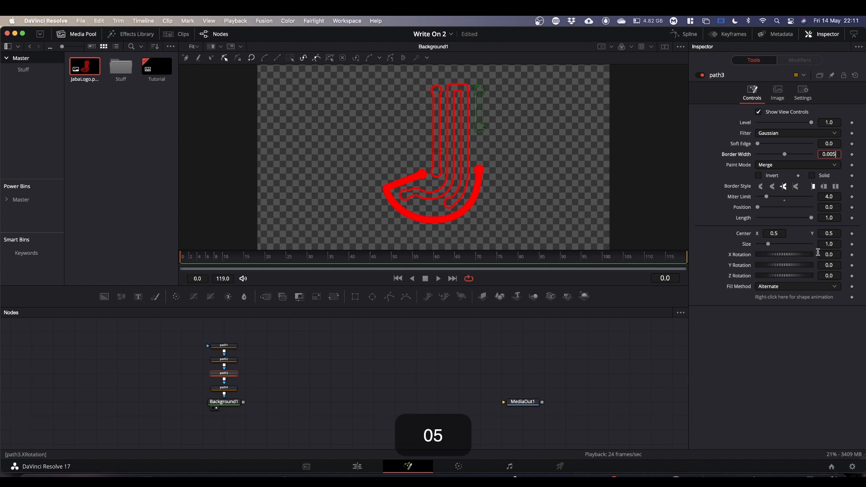
Step: Turn off Solid for path4 and set its Border Width to 0.005
{"action": "left_click", "coordinate": [229, 387]}
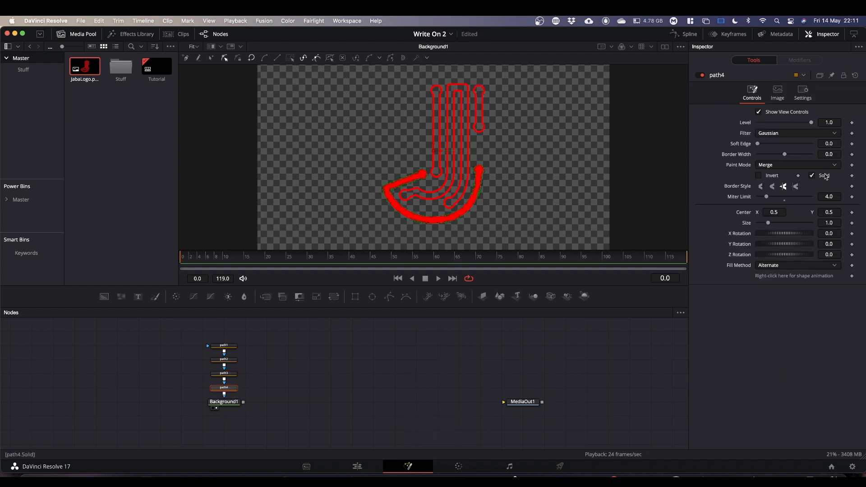
{"action": "left_click", "coordinate": [814, 175]}
{"action": "left_click", "coordinate": [833, 154]}
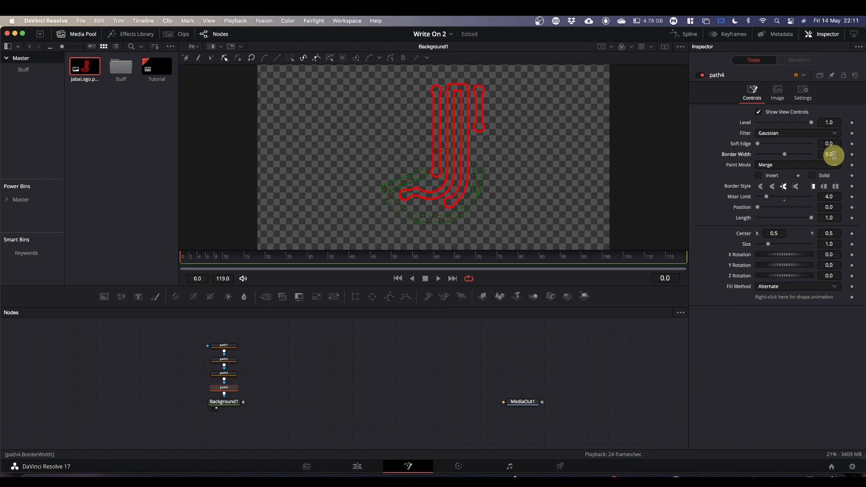
{"action": "type", "text": "05"}
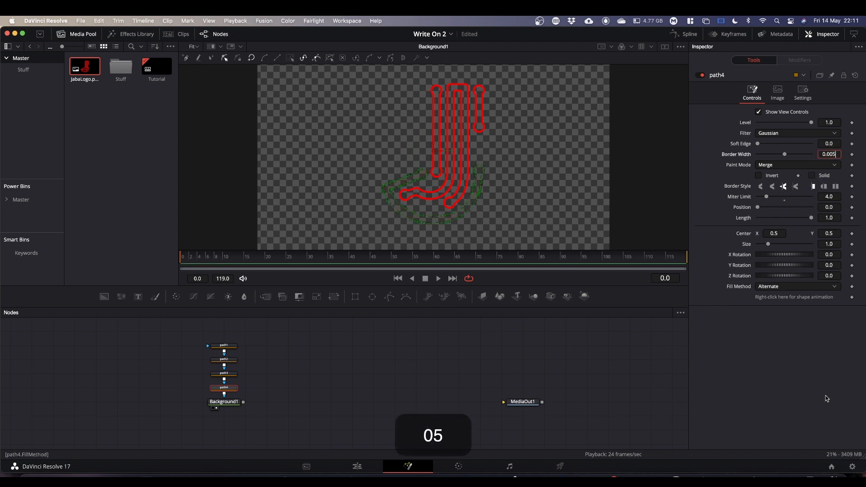
{"action": "left_click", "coordinate": [569, 365]}
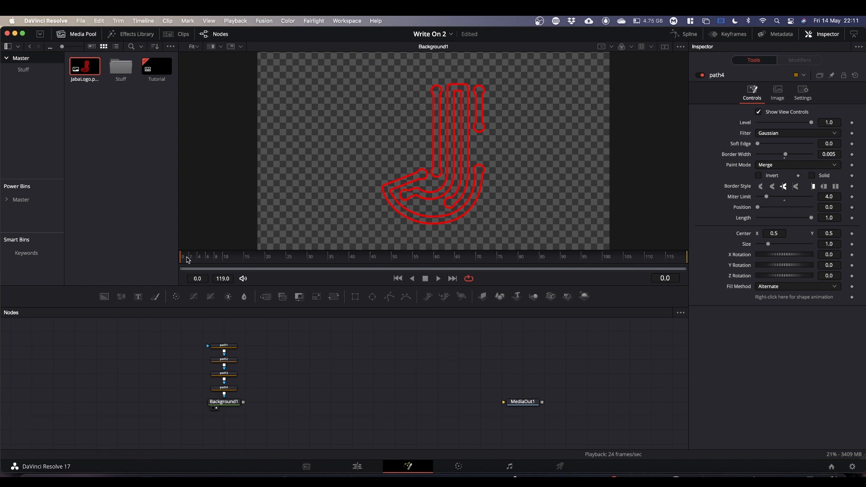
Step: At frame 36, keyframe path1's Position and Length, both at 1.0
{"action": "left_click_drag", "start_coordinate": [180, 258], "coordinate": [335, 273]}
{"action": "left_click", "coordinate": [232, 350]}
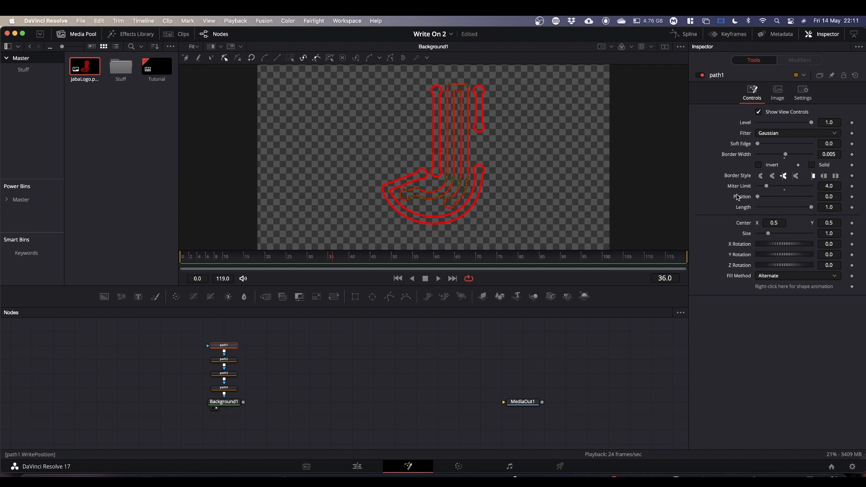
{"action": "left_click", "coordinate": [853, 196]}
{"action": "left_click", "coordinate": [852, 207]}
{"action": "left_click_drag", "start_coordinate": [759, 198], "coordinate": [862, 198]}
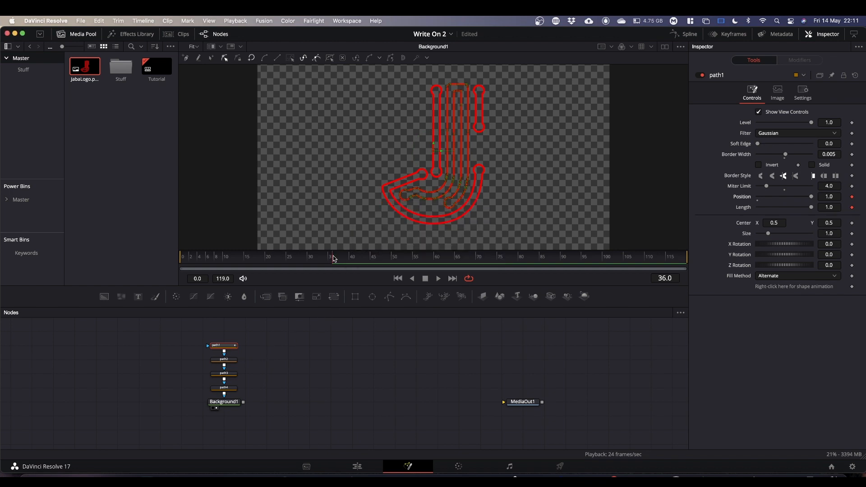
Step: At frame 0, set path1's Position and Length keyframes to 0.0
{"action": "left_click_drag", "start_coordinate": [332, 262], "coordinate": [145, 286]}
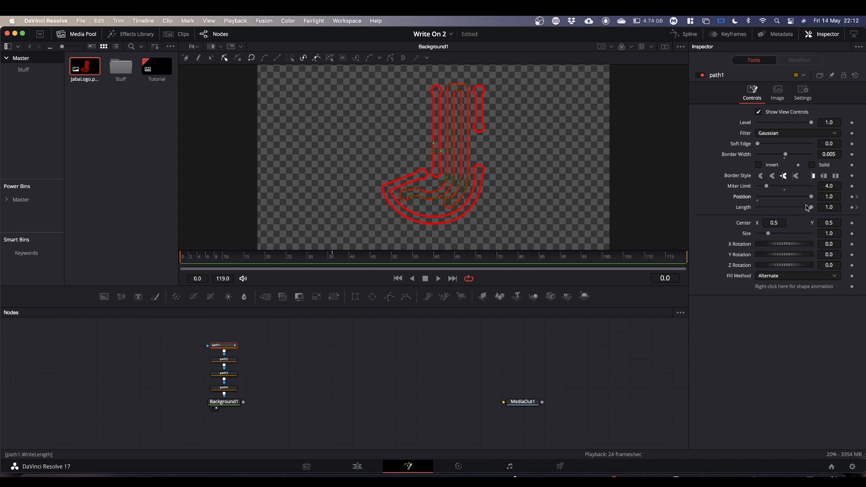
{"action": "left_click_drag", "start_coordinate": [812, 200], "coordinate": [720, 199]}
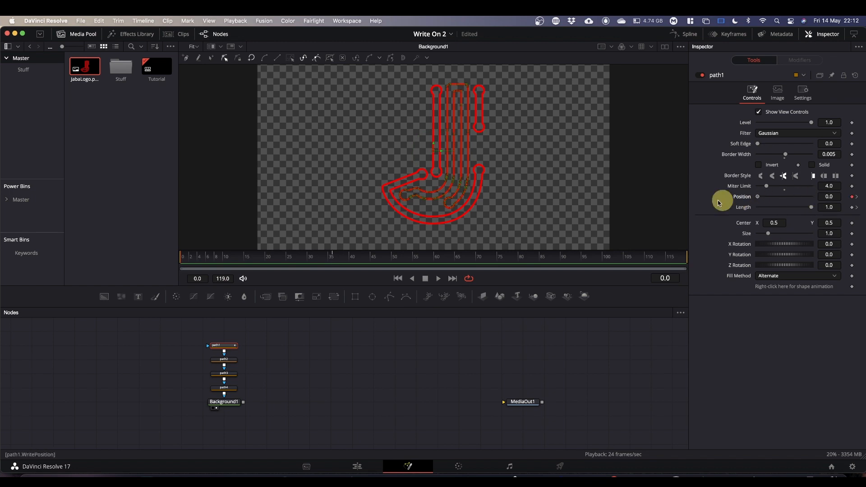
{"action": "left_click_drag", "start_coordinate": [812, 208], "coordinate": [689, 217]}
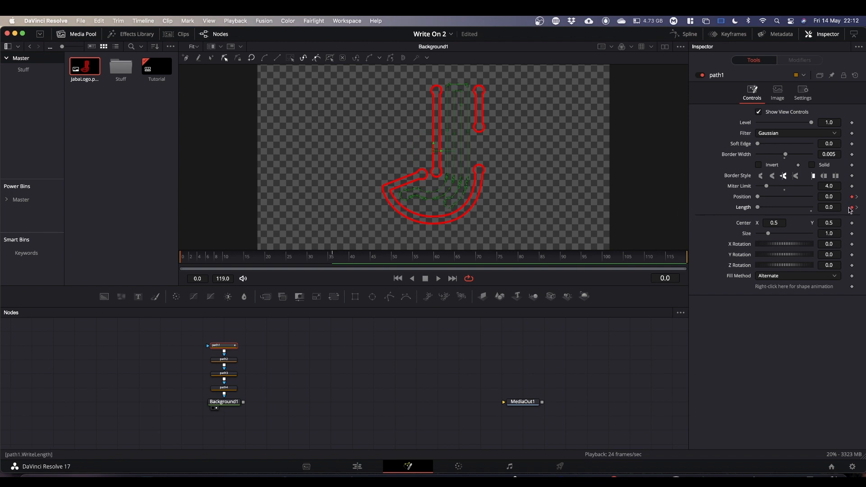
Step: Play back path1's write-on animation and return the playhead to frame 0
{"action": "left_click", "coordinate": [328, 347]}
{"action": "key", "text": "space"}
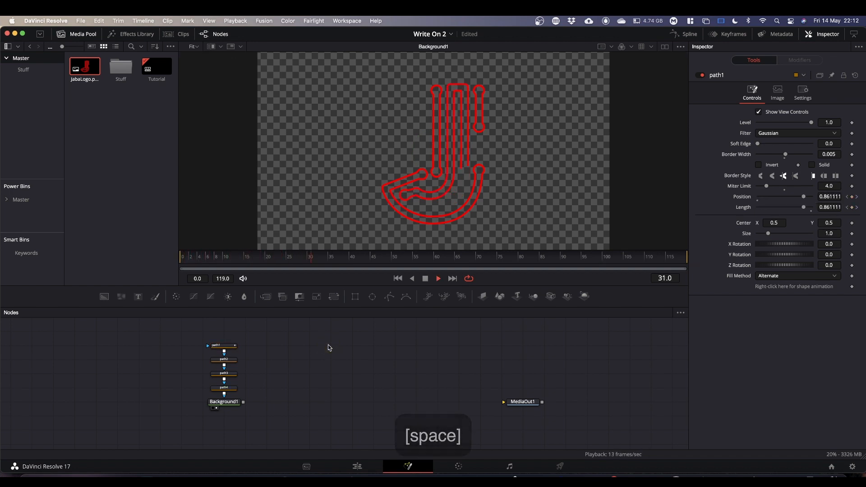
{"action": "key", "text": "space"}
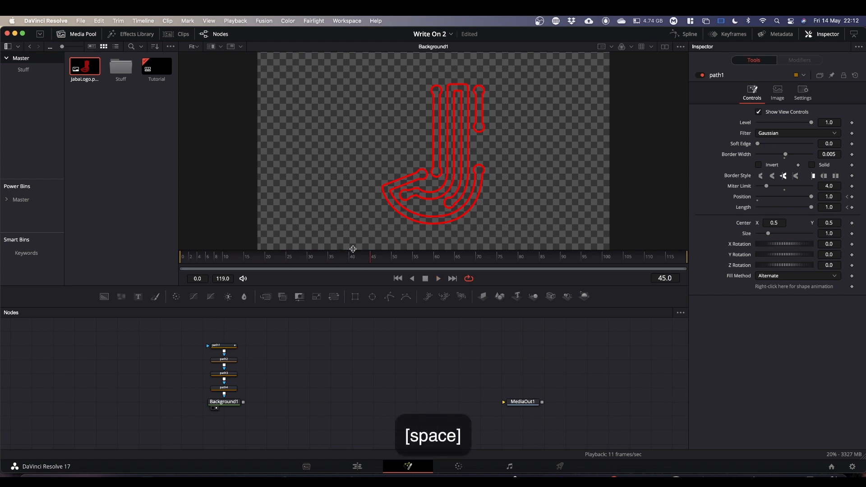
{"action": "left_click_drag", "start_coordinate": [371, 260], "coordinate": [153, 291]}
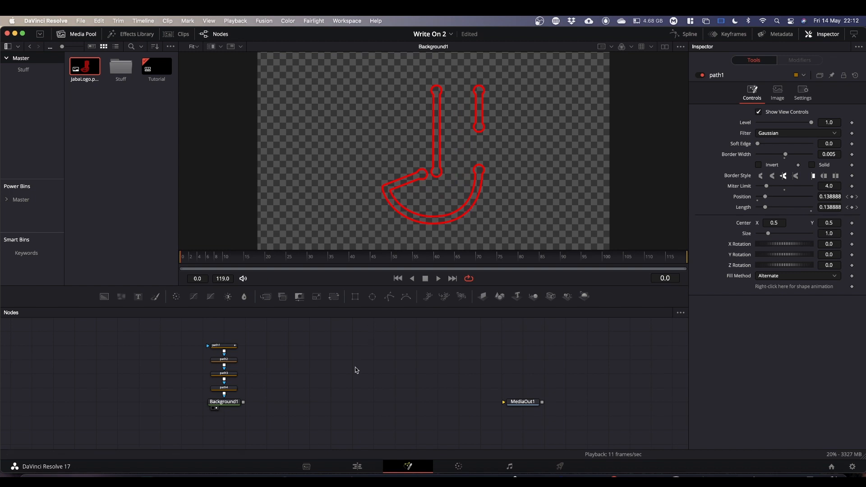
Step: Animate Position and Length of path2, path3 and path4 from 0.0 at frame 0 to 1.0 at frame 36, and play back the full write-on
{"action": "left_click", "coordinate": [224, 360]}
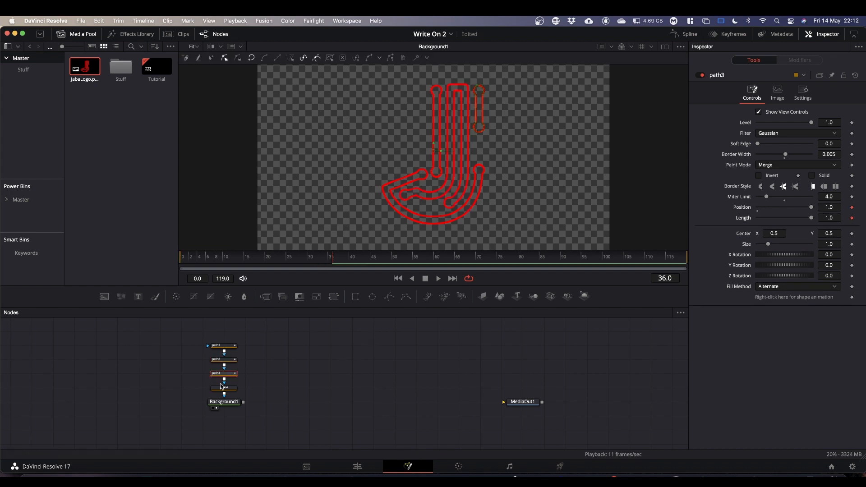
{"action": "left_click", "coordinate": [388, 366]}
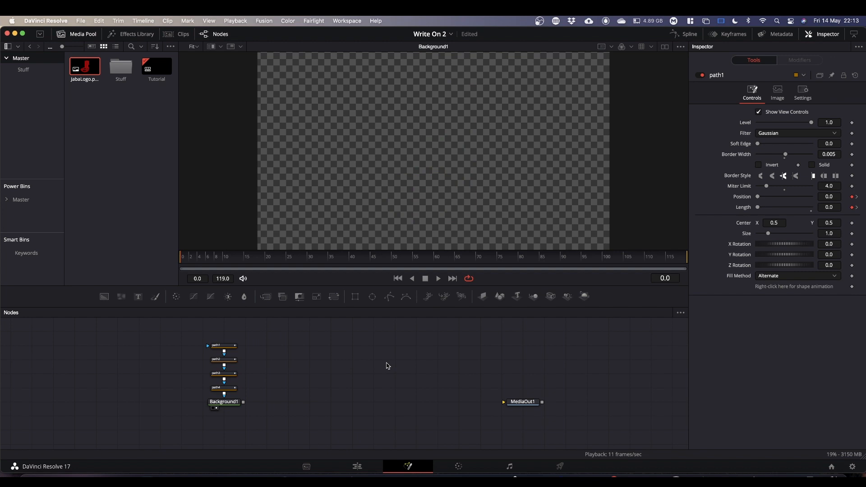
{"action": "key", "text": "space"}
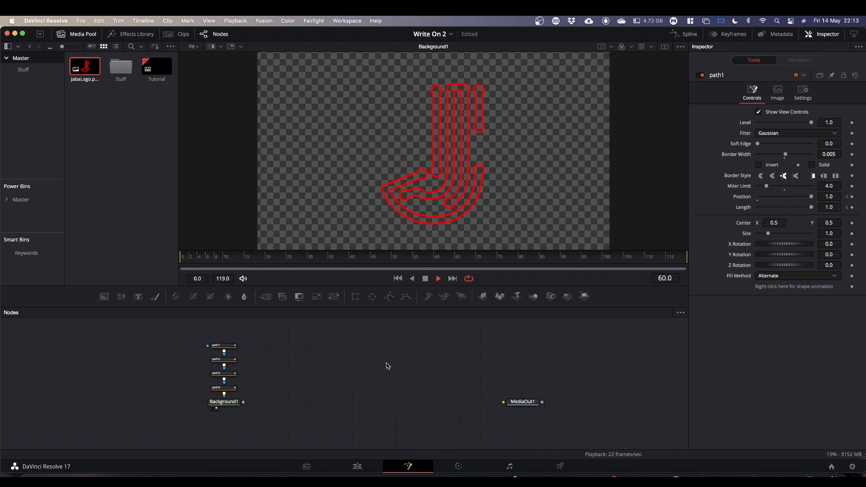
{"action": "key", "text": "space"}
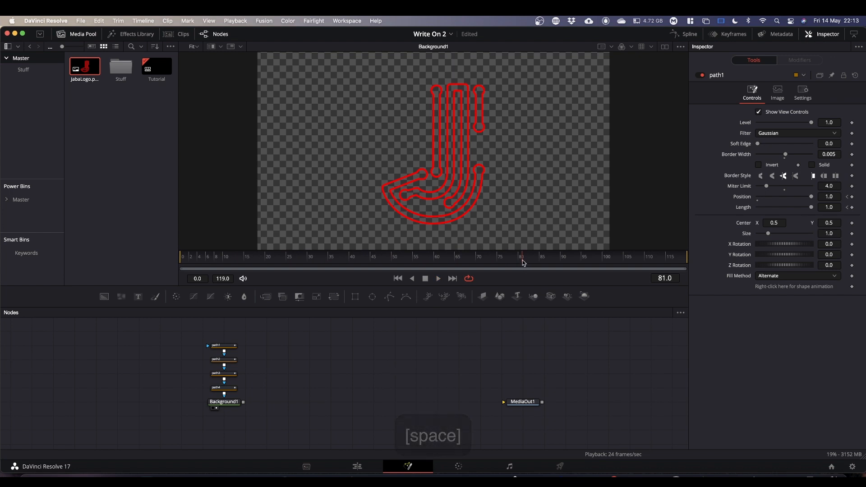
Step: Make path1 write off by keyframing Position and Length at 1.0 on frame 96 and setting Length to 0.0 on frame 119
{"action": "left_click_drag", "start_coordinate": [524, 264], "coordinate": [707, 268]}
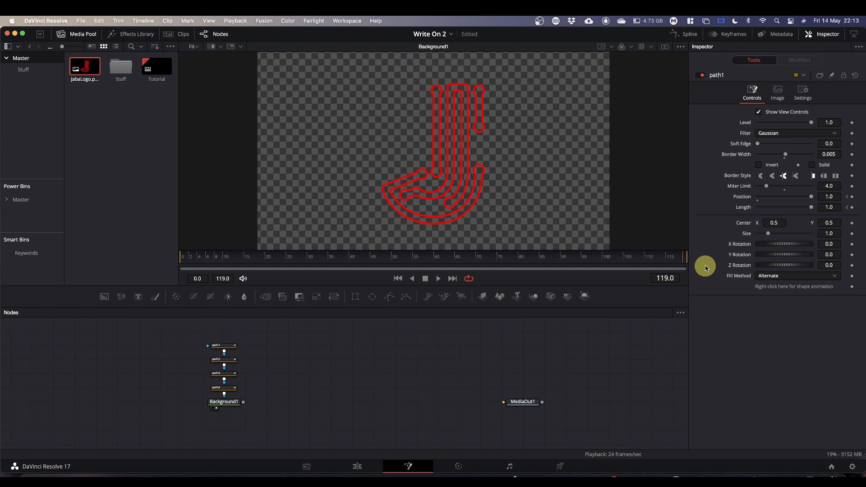
{"action": "left_click_drag", "start_coordinate": [707, 269], "coordinate": [587, 283]}
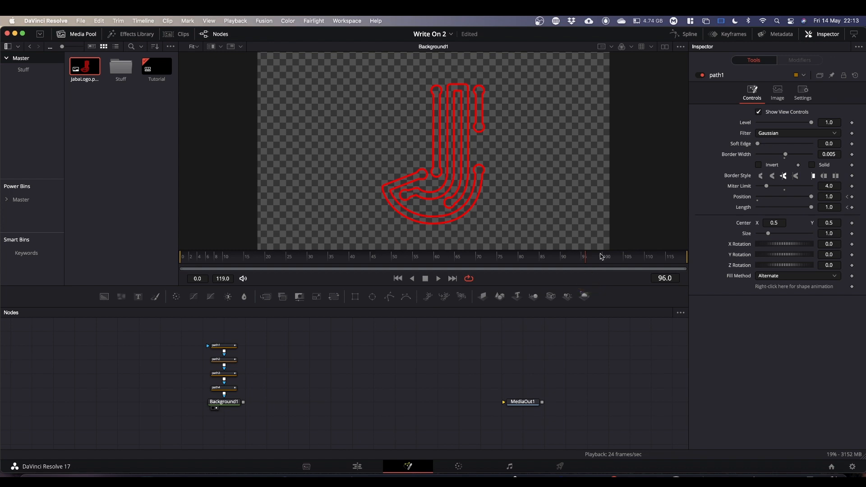
{"action": "left_click", "coordinate": [221, 351]}
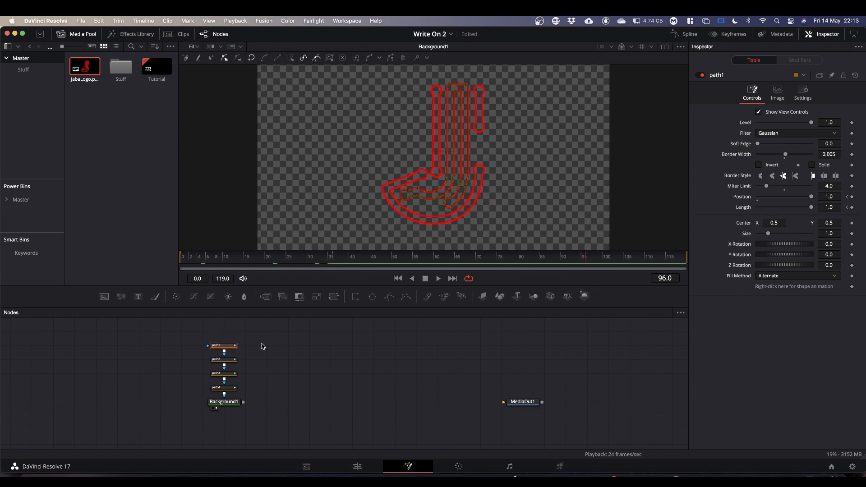
{"action": "left_click", "coordinate": [853, 197]}
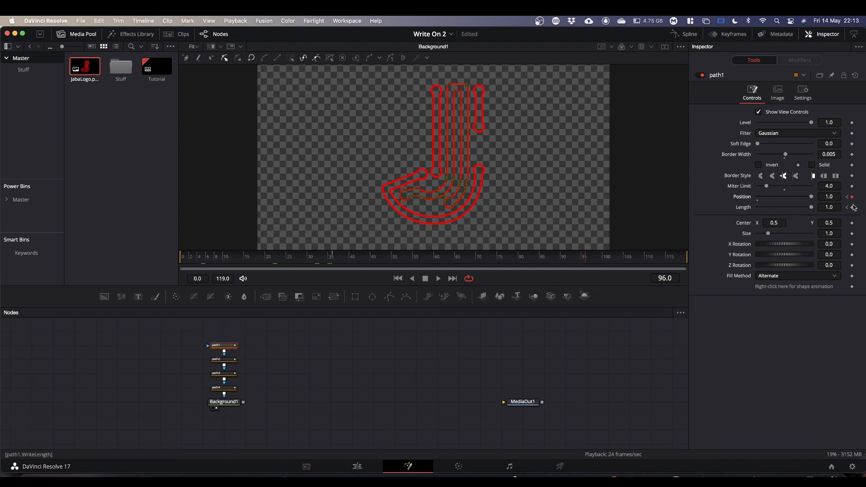
{"action": "left_click", "coordinate": [853, 207]}
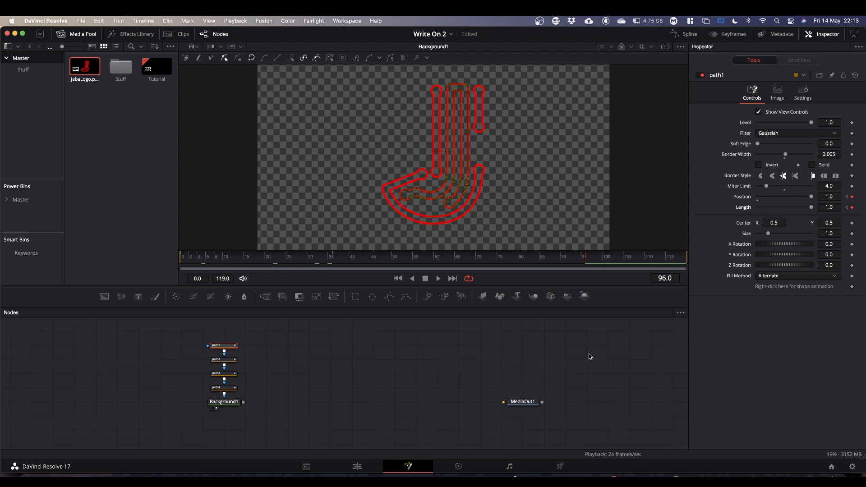
{"action": "left_click_drag", "start_coordinate": [585, 263], "coordinate": [711, 261]}
{"action": "left_click_drag", "start_coordinate": [812, 207], "coordinate": [710, 226]}
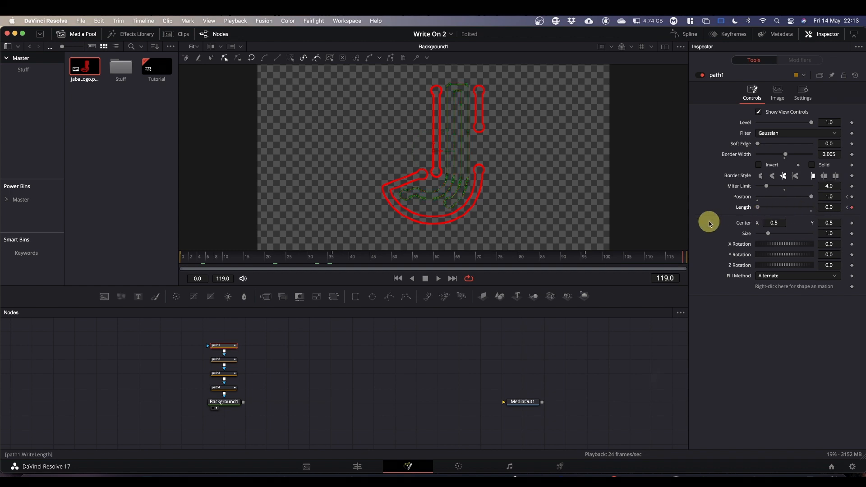
Step: Give path2, path3 and path4 the same write-off keyframes as path1 at frames 96 and 119, and play back the whole animation
{"action": "left_click", "coordinate": [231, 362]}
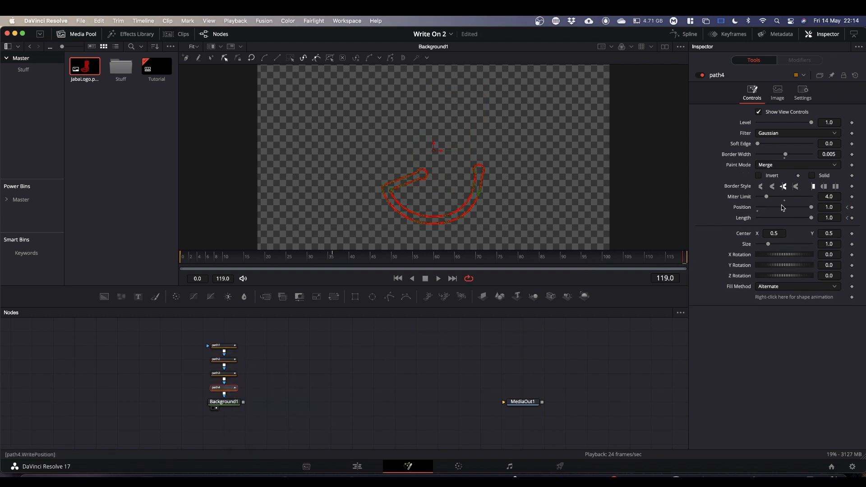
{"action": "key", "text": "space"}
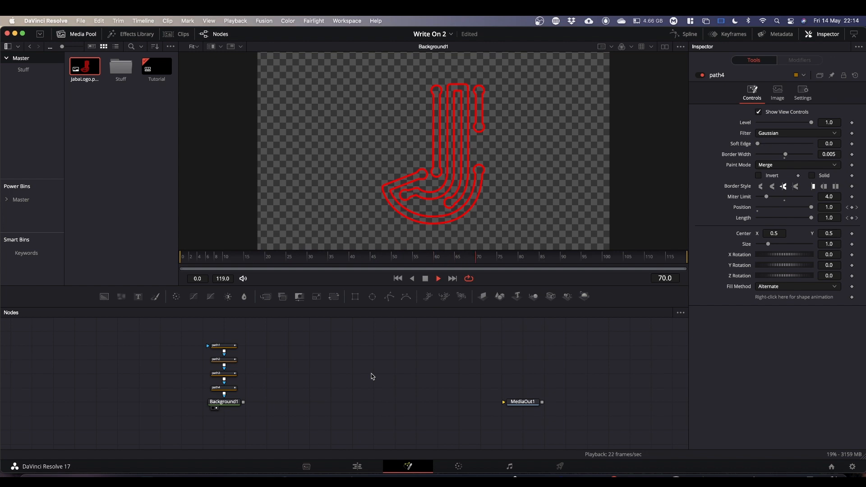
Step: Add a Glow node after Background1, placed midway to MediaOut1 and shown in the viewer, with Glow Size 20.5 and Glow 0.858
{"action": "key", "text": "space"}
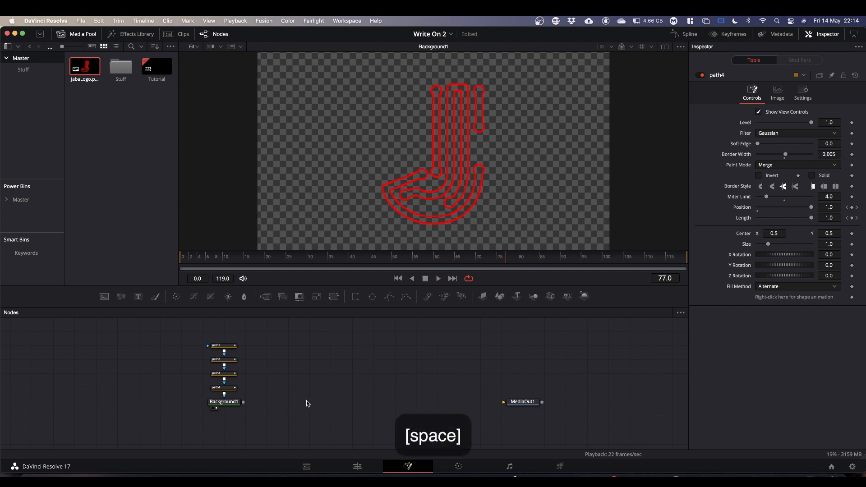
{"action": "left_click", "coordinate": [234, 406]}
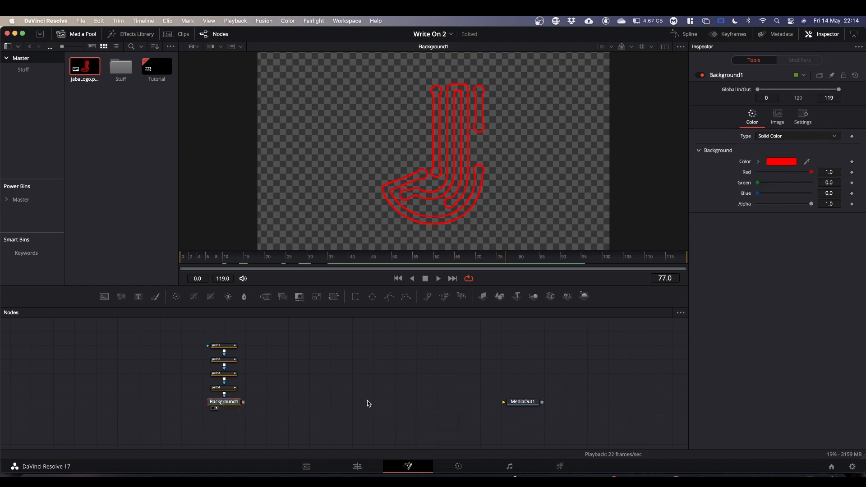
{"action": "key", "text": "shift+space"}
{"action": "type", "text": "glow"}
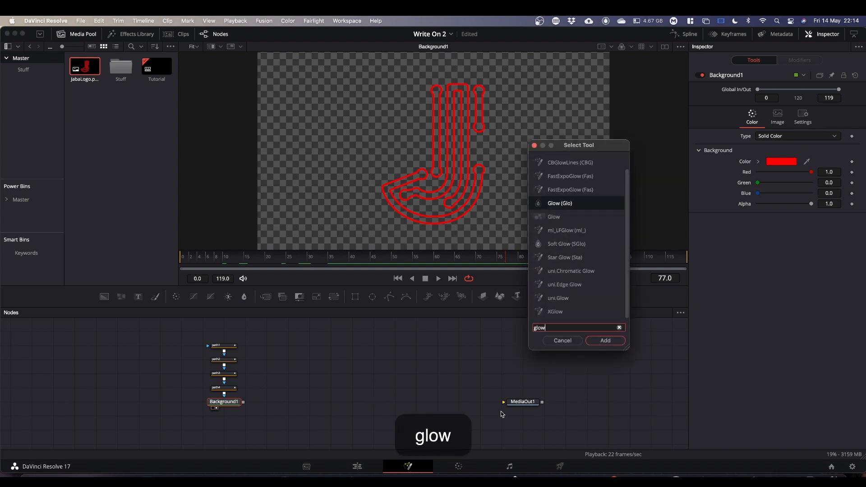
{"action": "left_click", "coordinate": [606, 340]}
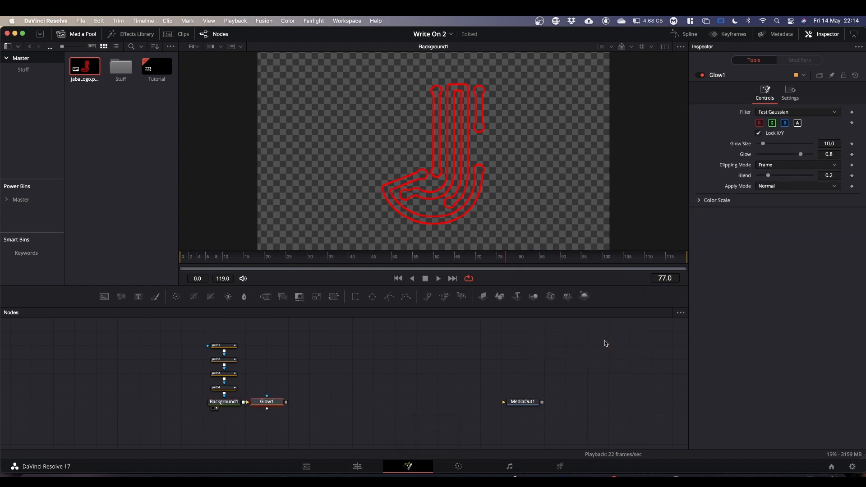
{"action": "left_click_drag", "start_coordinate": [269, 405], "coordinate": [398, 405]}
{"action": "key", "text": "1"}
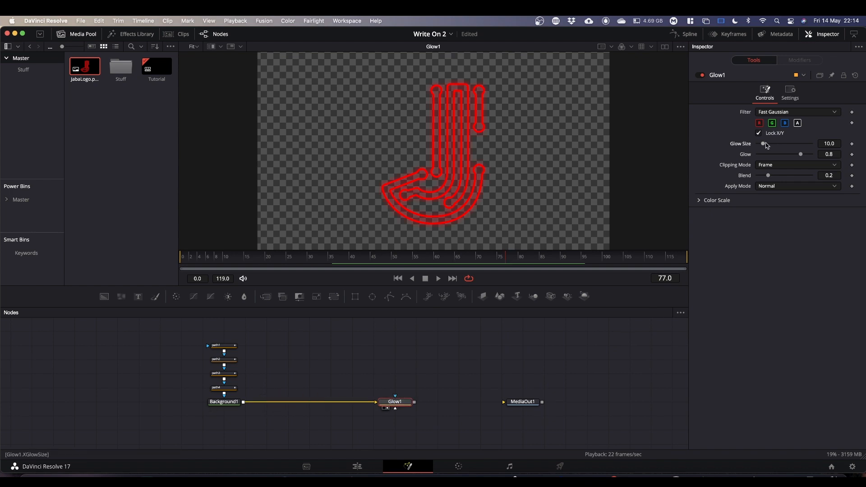
{"action": "left_click_drag", "start_coordinate": [765, 146], "coordinate": [804, 156]}
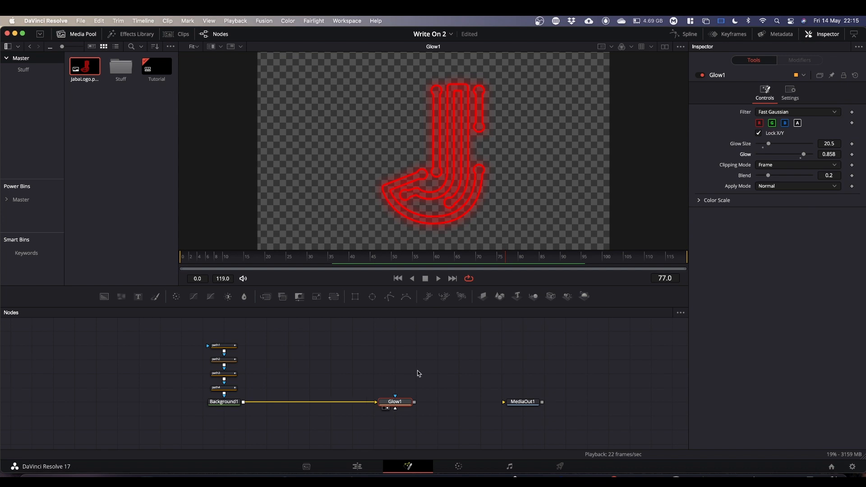
Step: Modify the Glow parameter of Glow1 with a Shake modifier and open the modifier's settings
{"action": "right_click", "coordinate": [745, 157]}
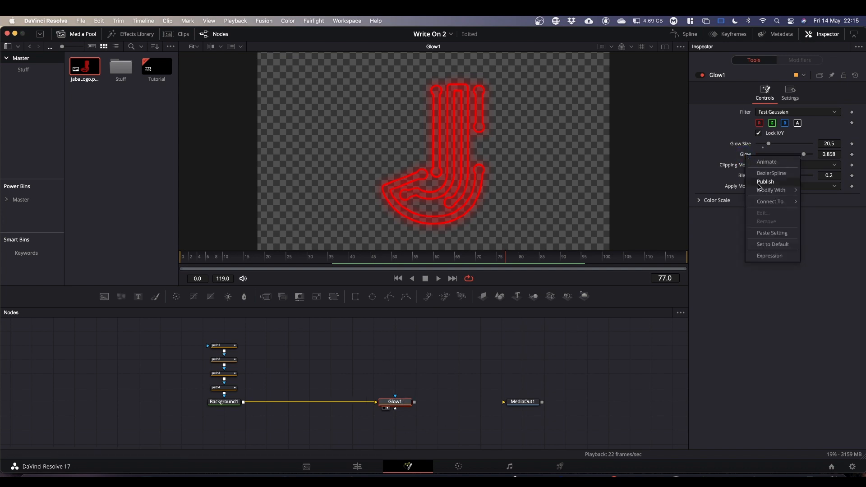
{"action": "mouse_move", "coordinate": [772, 190]}
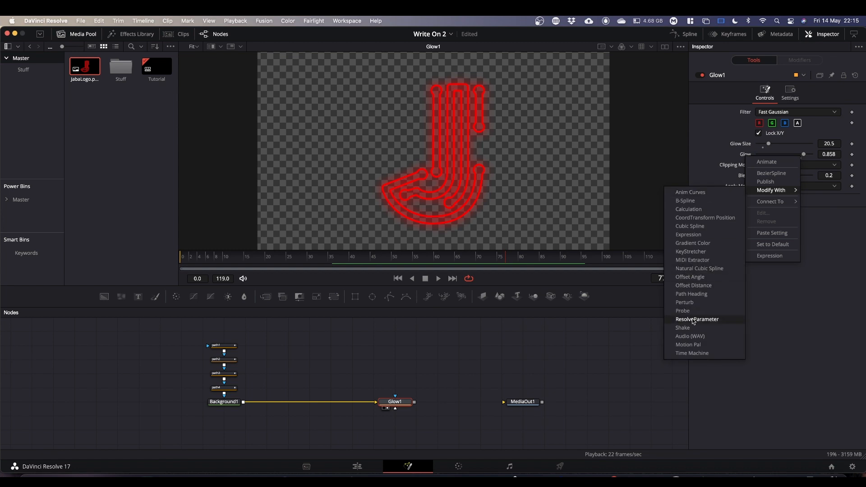
{"action": "left_click", "coordinate": [683, 328]}
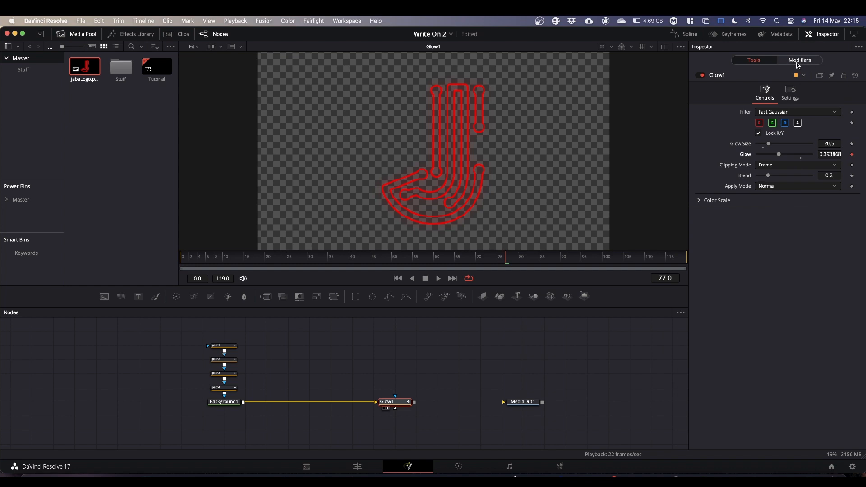
{"action": "left_click", "coordinate": [801, 62]}
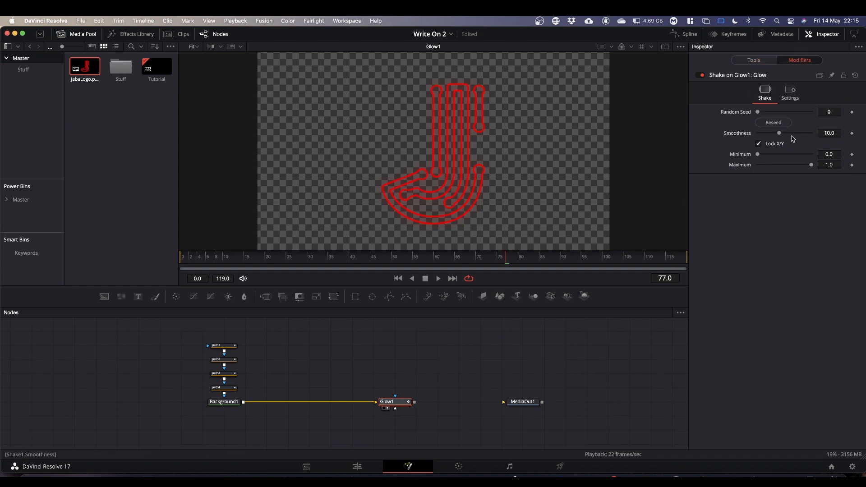
Step: Set the Shake's Smoothness to 0.001, Minimum to 0.772 and Maximum to 0.929, and play back the flicker
{"action": "left_click_drag", "start_coordinate": [782, 136], "coordinate": [744, 133]}
{"action": "left_click_drag", "start_coordinate": [759, 156], "coordinate": [809, 167]}
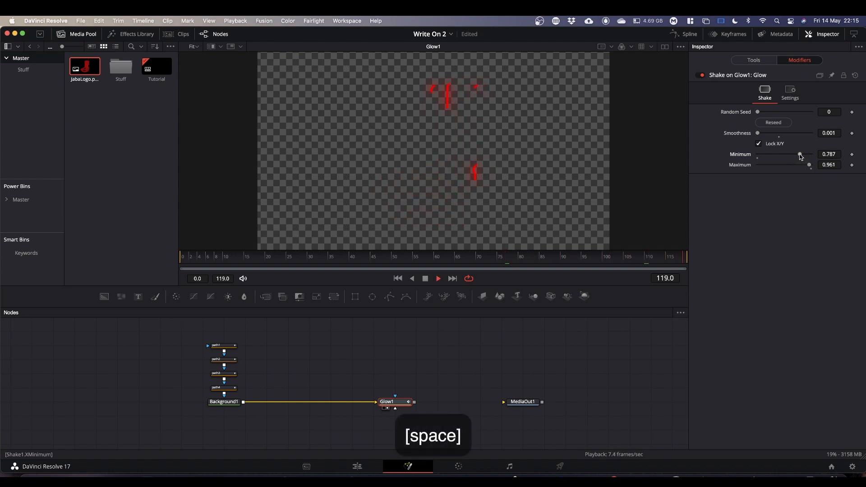
{"action": "key", "text": "space"}
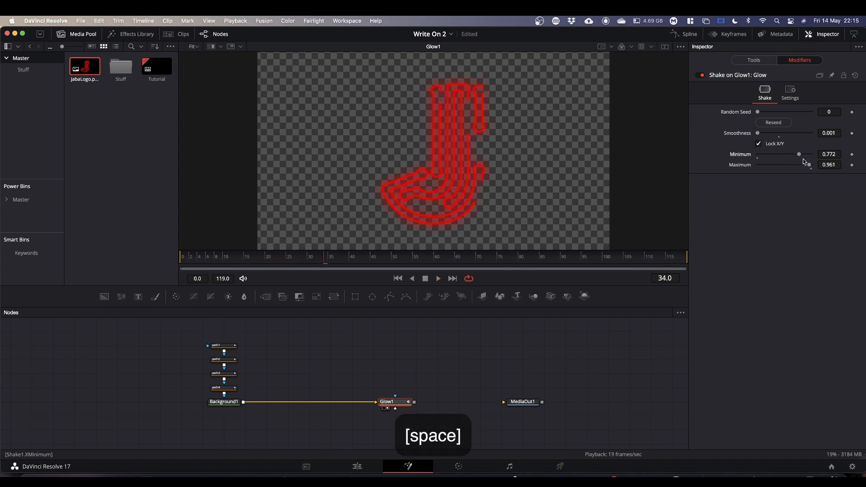
{"action": "left_click", "coordinate": [809, 166]}
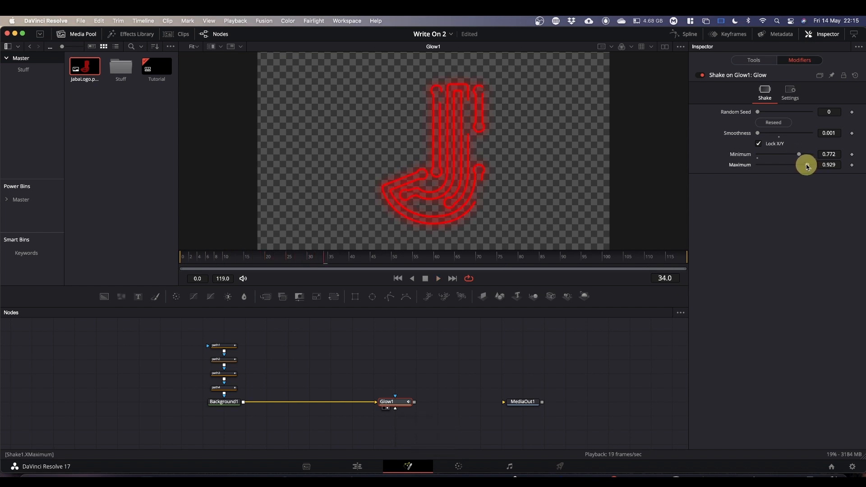
{"action": "key", "text": "space"}
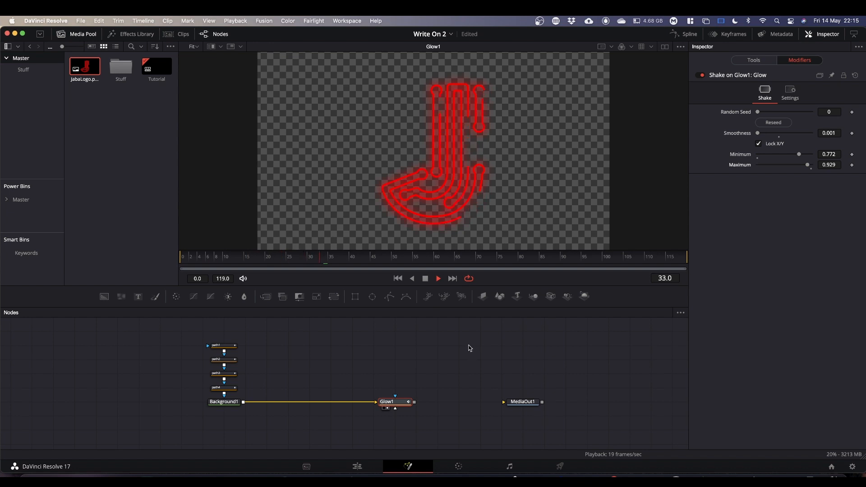
{"action": "key", "text": "space"}
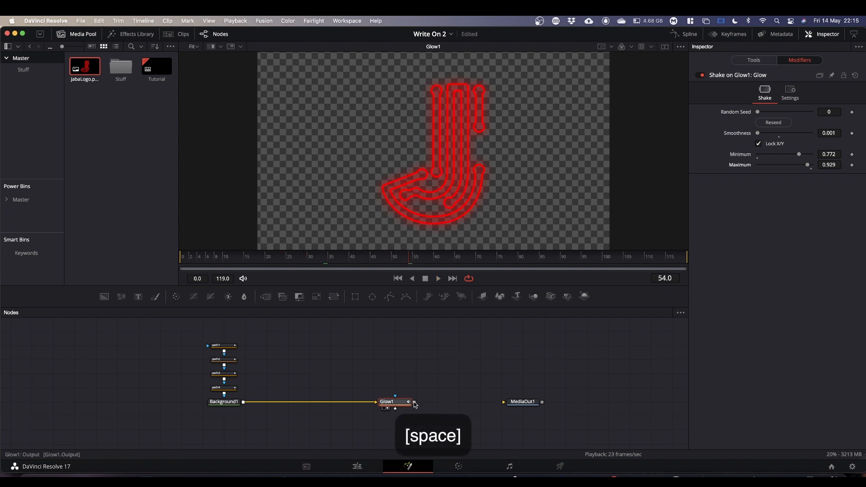
Step: Connect Glow1's output to MediaOut1 and play the Fusion composition from the start on the Edit page
{"action": "left_click_drag", "start_coordinate": [414, 402], "coordinate": [516, 406]}
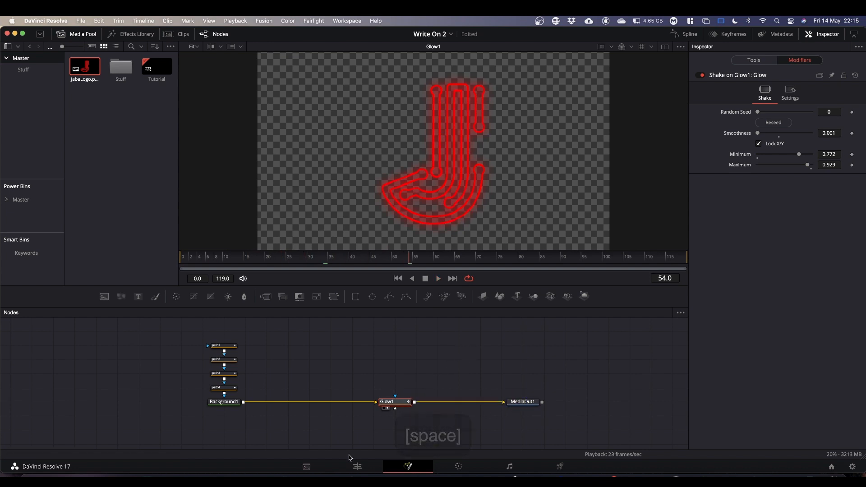
{"action": "left_click", "coordinate": [357, 467]}
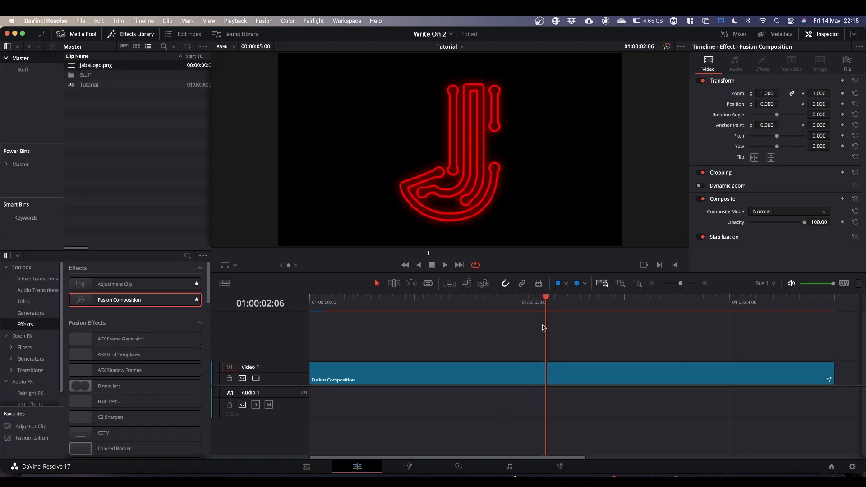
{"action": "left_click_drag", "start_coordinate": [548, 296], "coordinate": [289, 334]}
{"action": "key", "text": "space"}
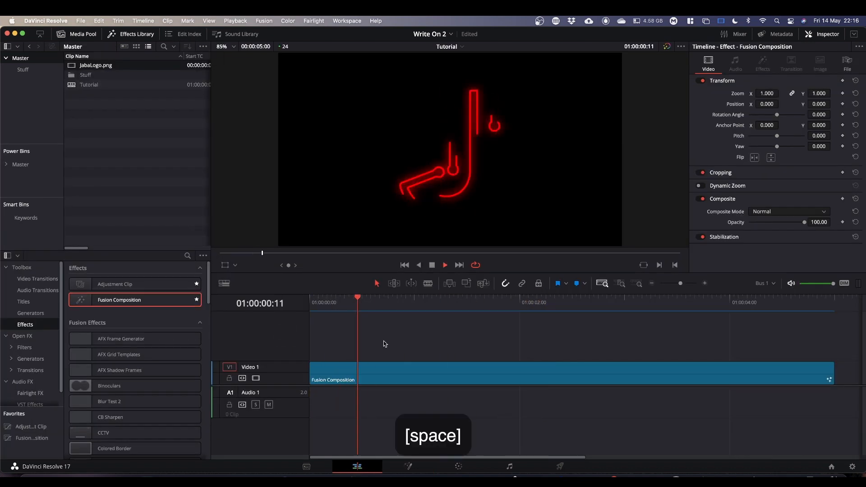